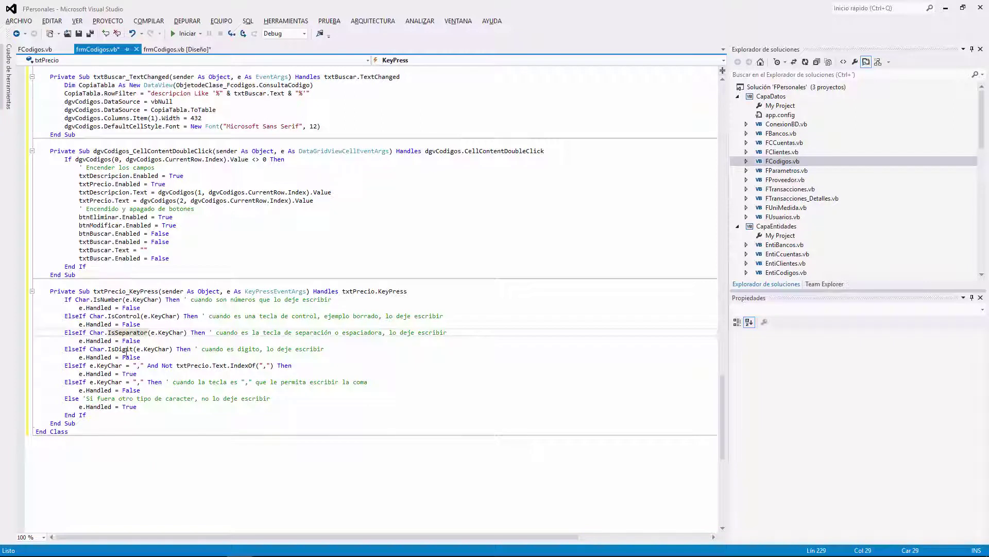
Review the character checks in the txtPrecio KeyPress handler and save all project files
click(126, 348)
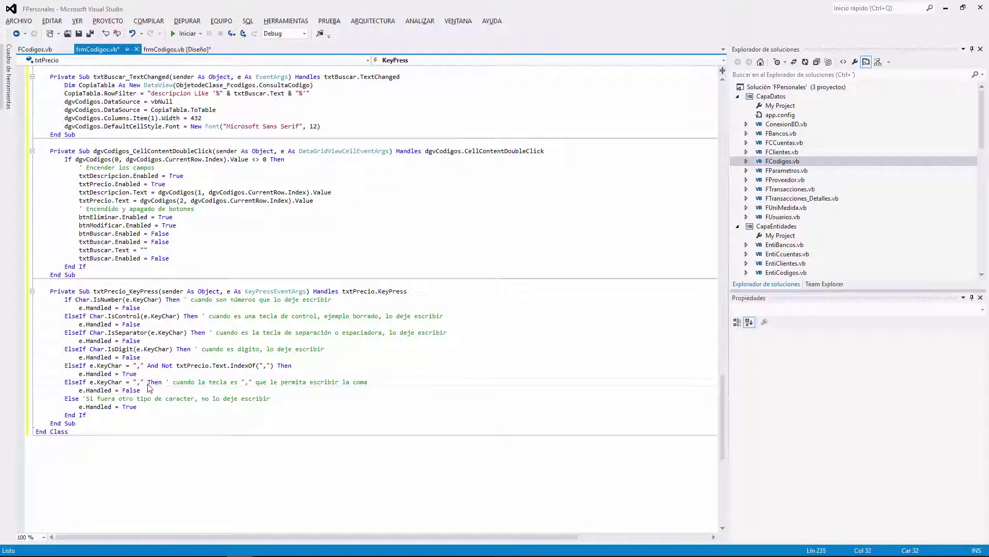
drag(104, 405, 44, 396)
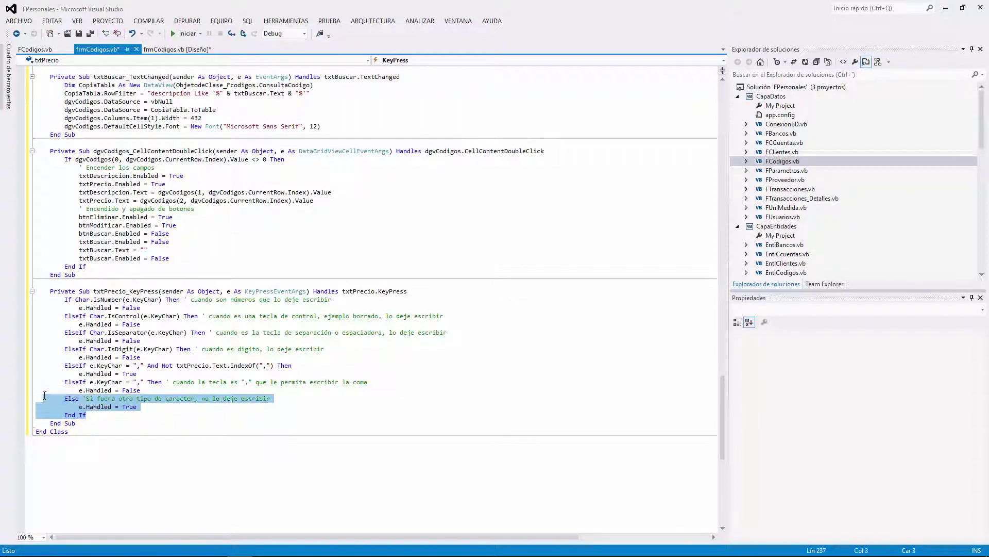
click(148, 414)
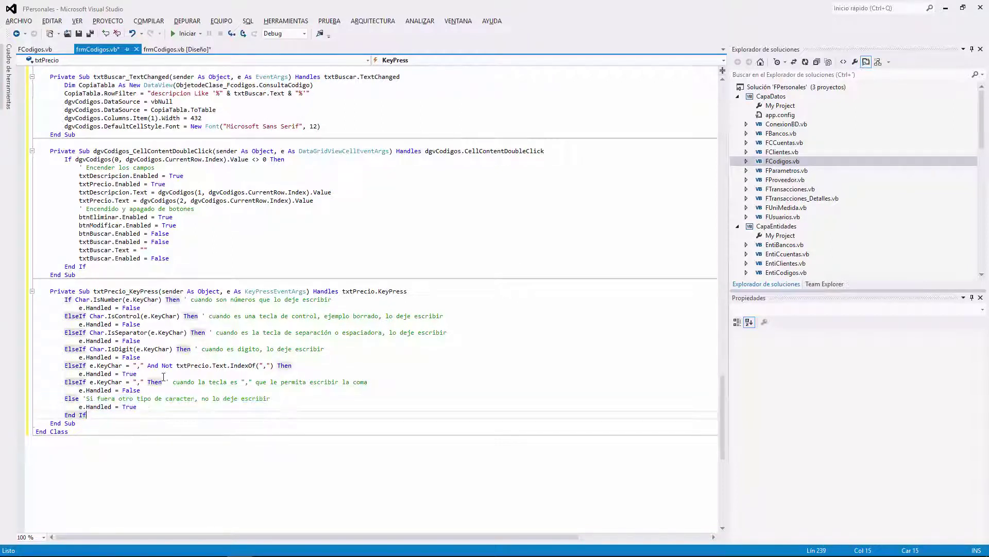
click(91, 34)
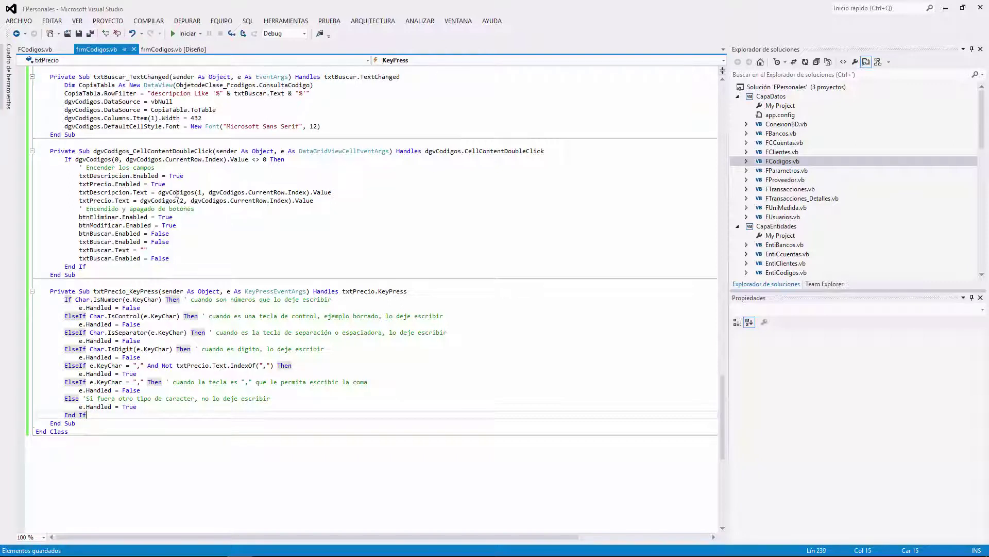
Create the Cancelar button's Click handler on frmCodigos, calling MetodoLimpiar(), MetodoBotonesInicio() and MetodoDeshabilitarCampos()
click(155, 50)
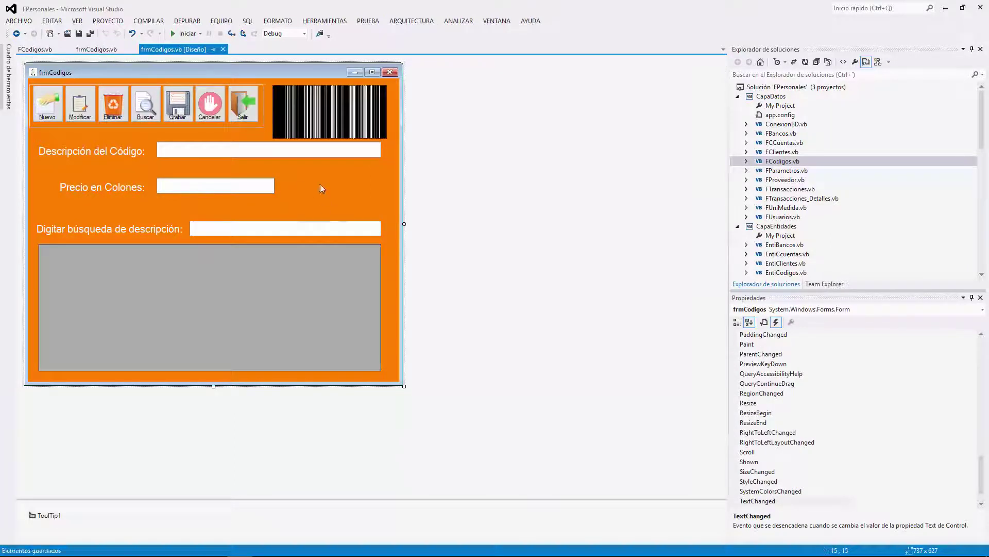
double_click(214, 107)
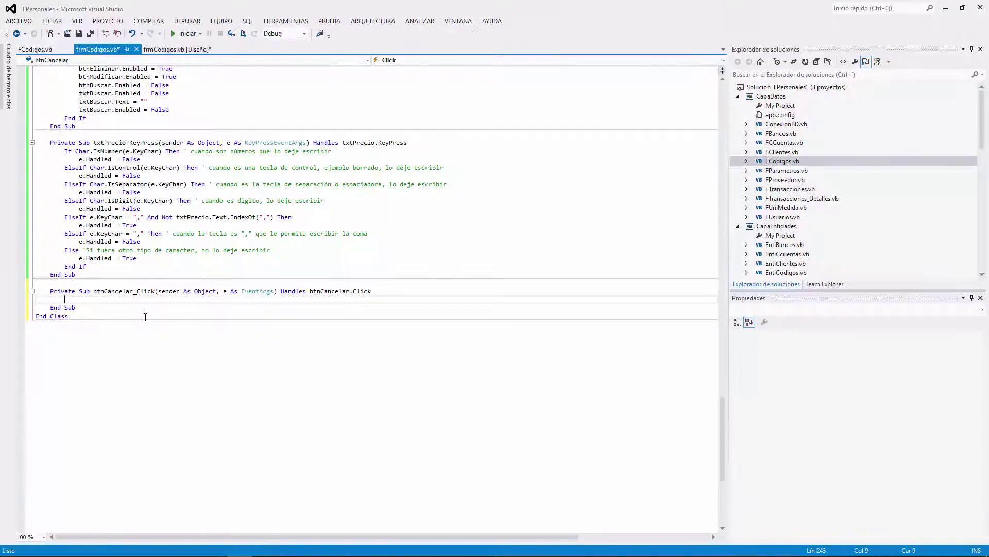
text(MetodoLimpiar() MetodoBotonesInicio() MetodoDeshabilitarCampos())
key(BackSpace)
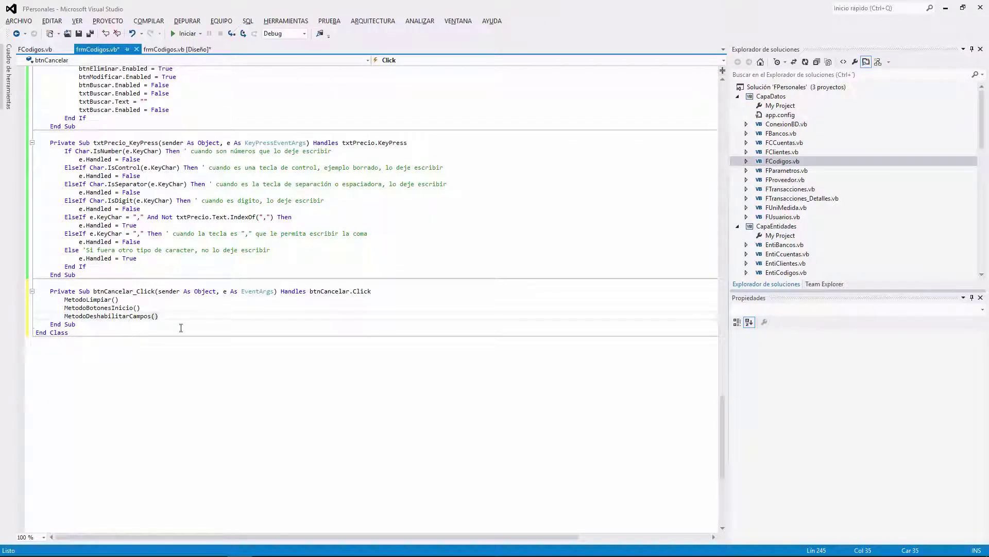
click(165, 311)
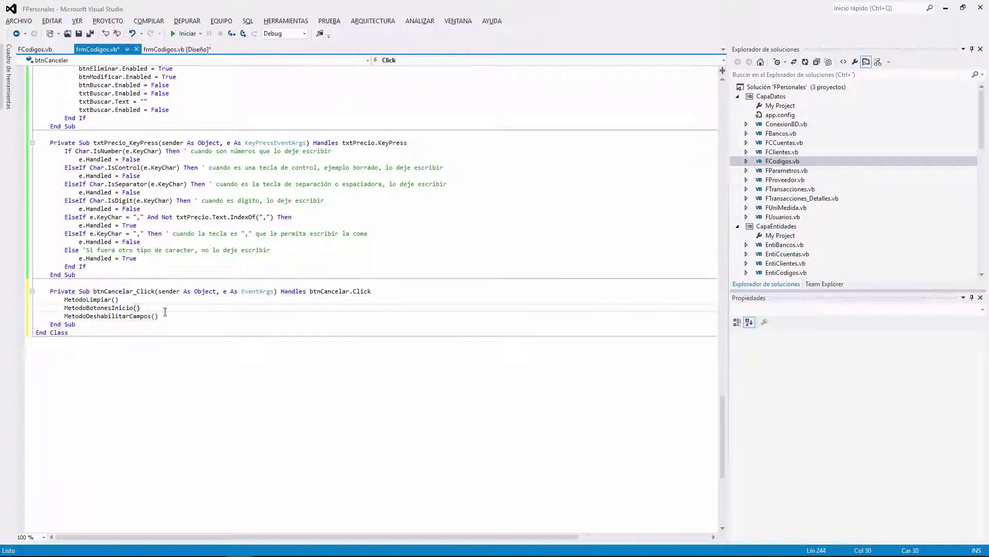
click(101, 299)
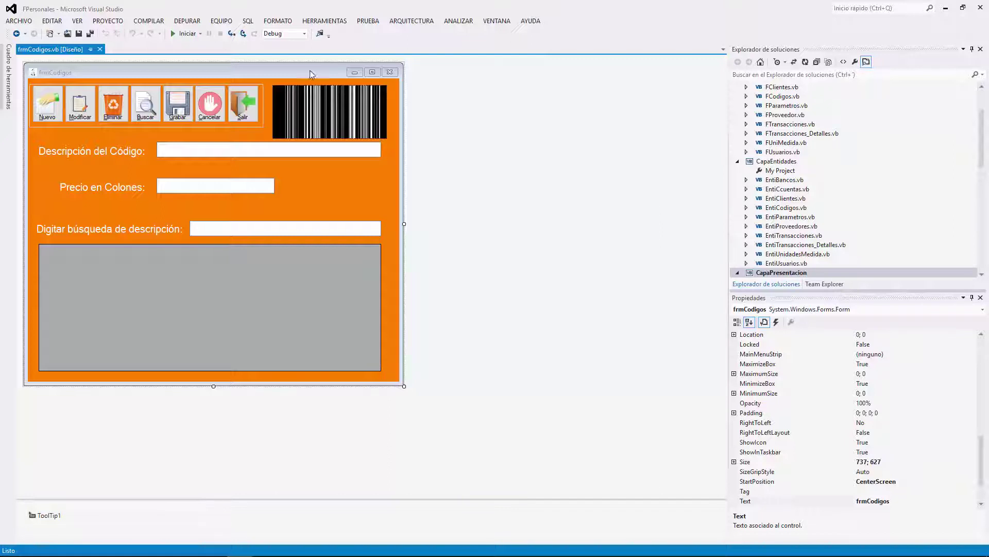
Run the project and log in with the username and account password
click(184, 35)
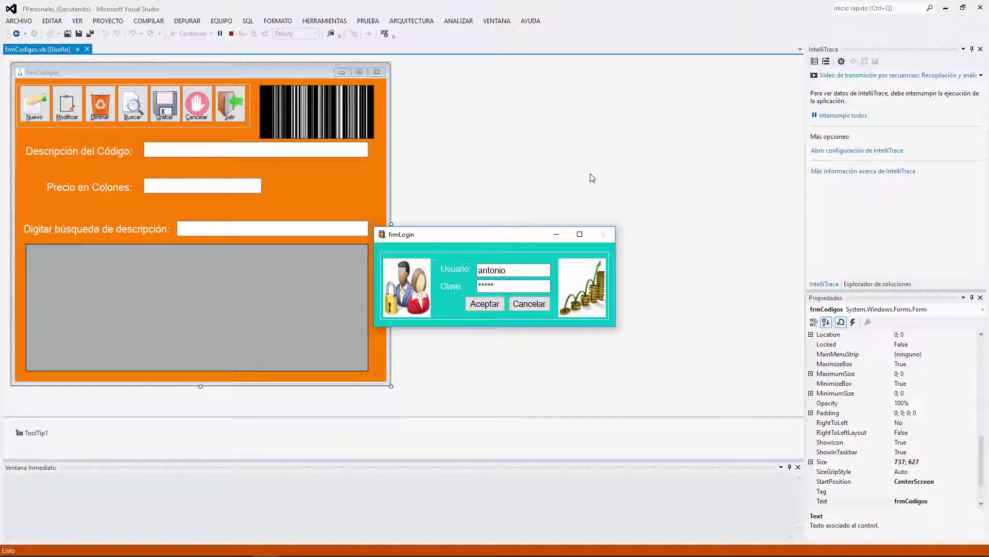
click(489, 306)
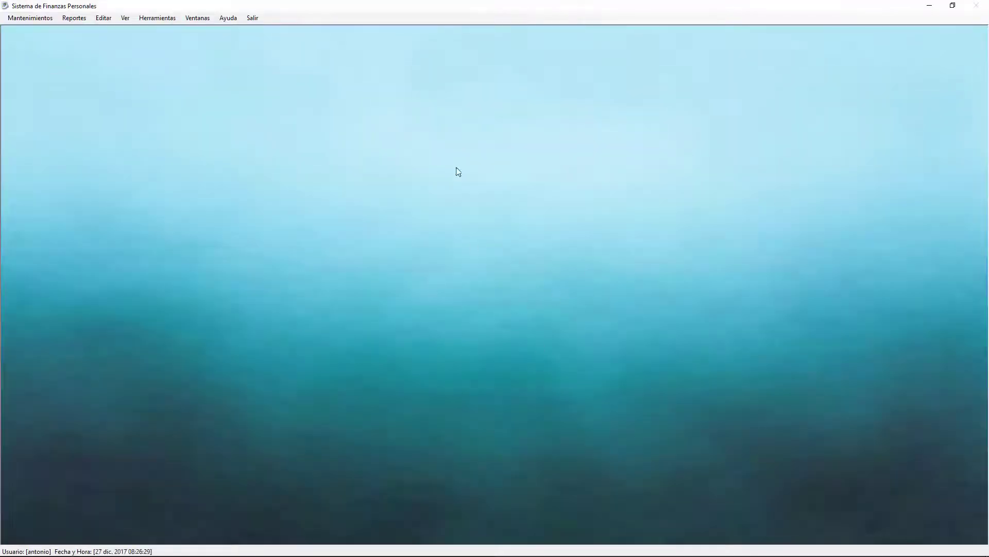
Open the Códigos maintenance form, reposition it, and test its Salir function
click(32, 20)
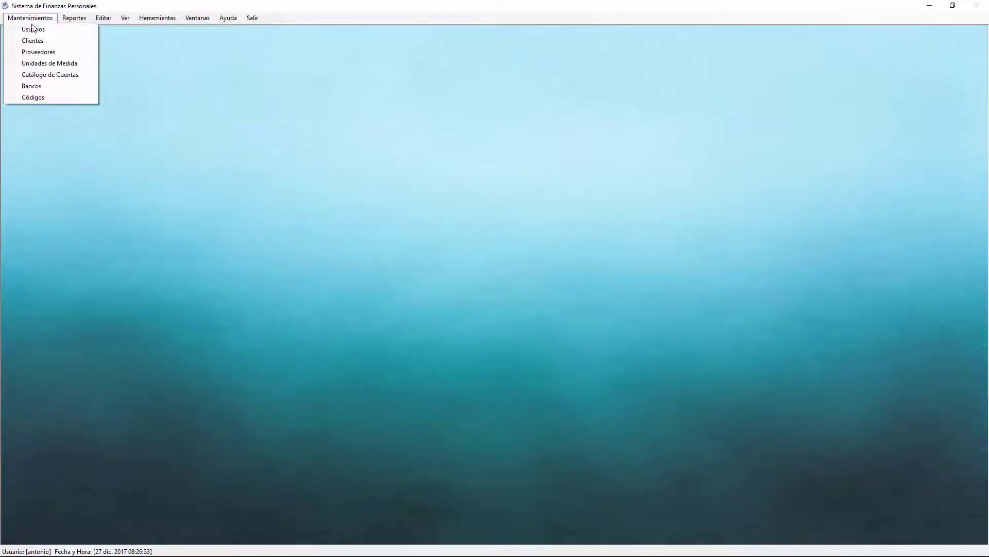
click(34, 97)
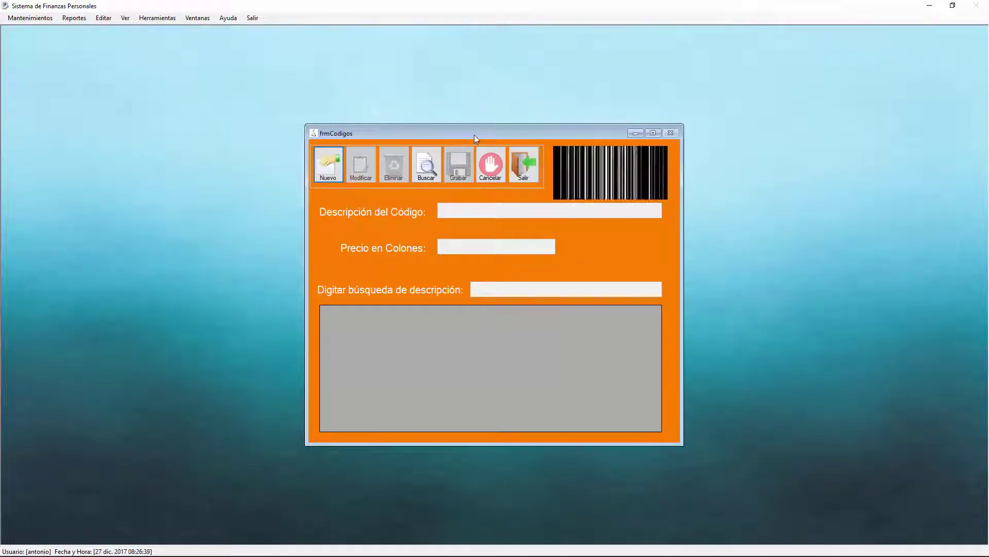
drag(474, 134, 499, 154)
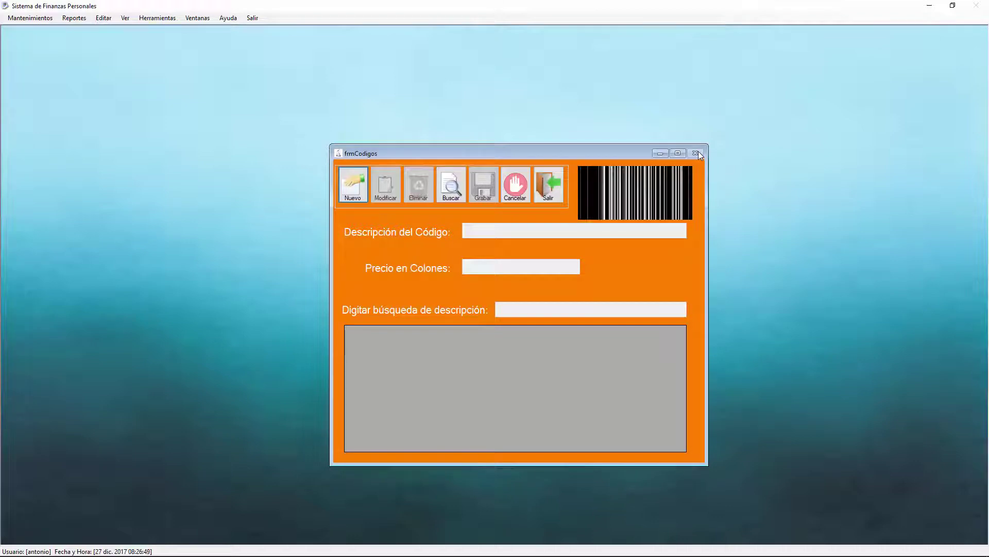
click(549, 185)
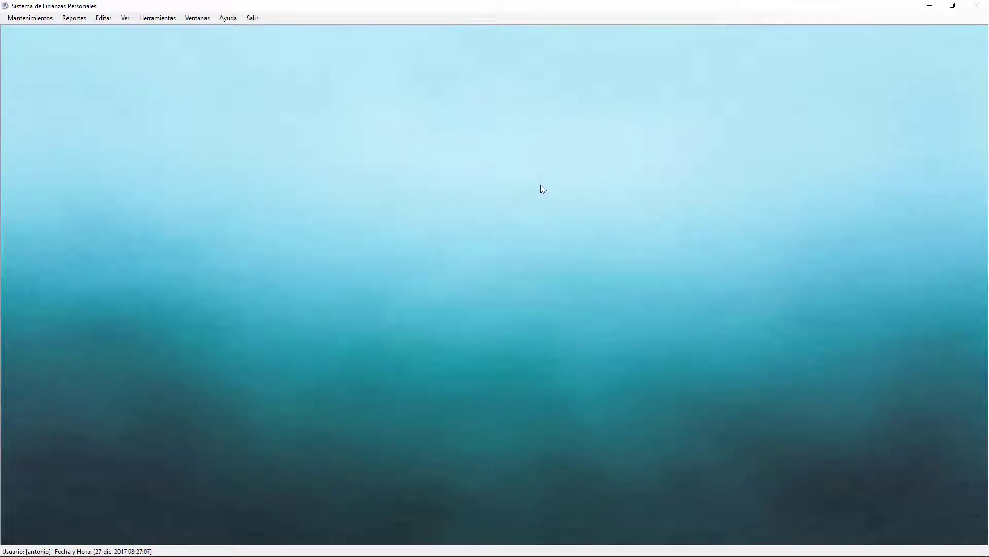
Reopen the Códigos maintenance form and test starting a new record and cancelling it
click(33, 20)
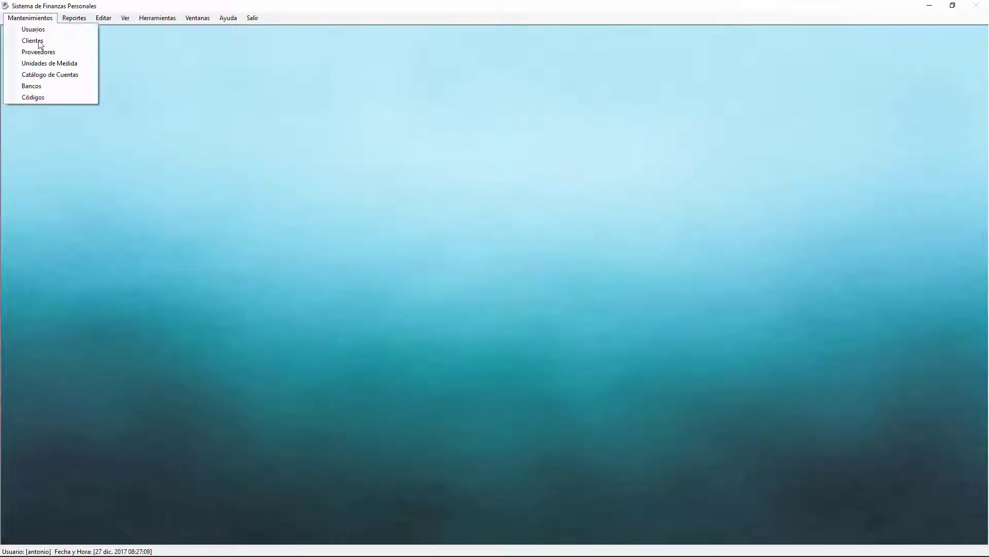
click(79, 90)
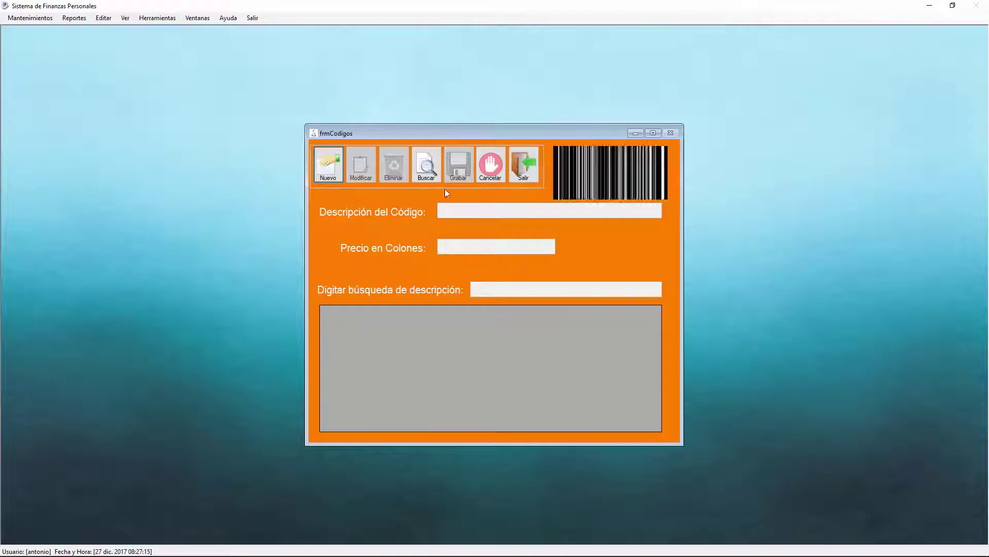
click(327, 172)
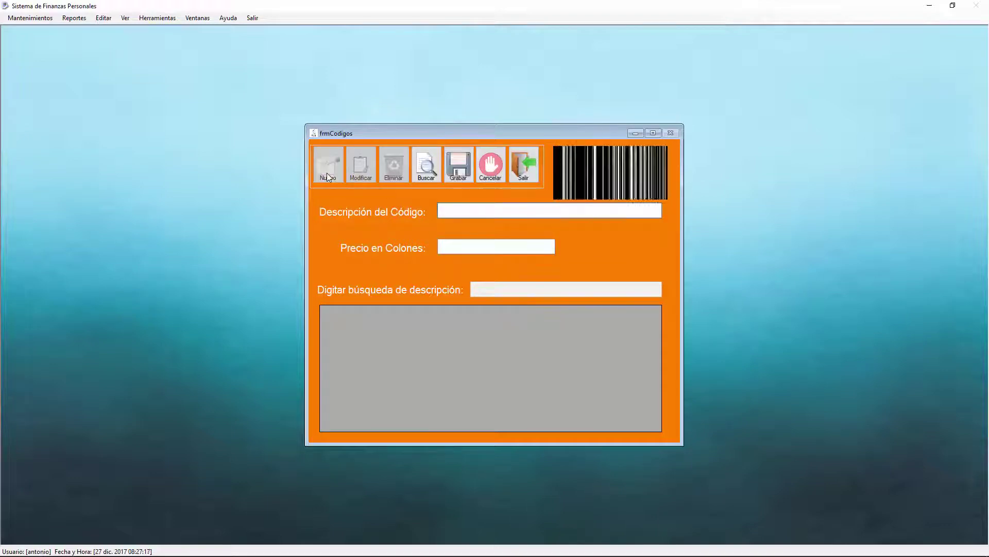
click(493, 168)
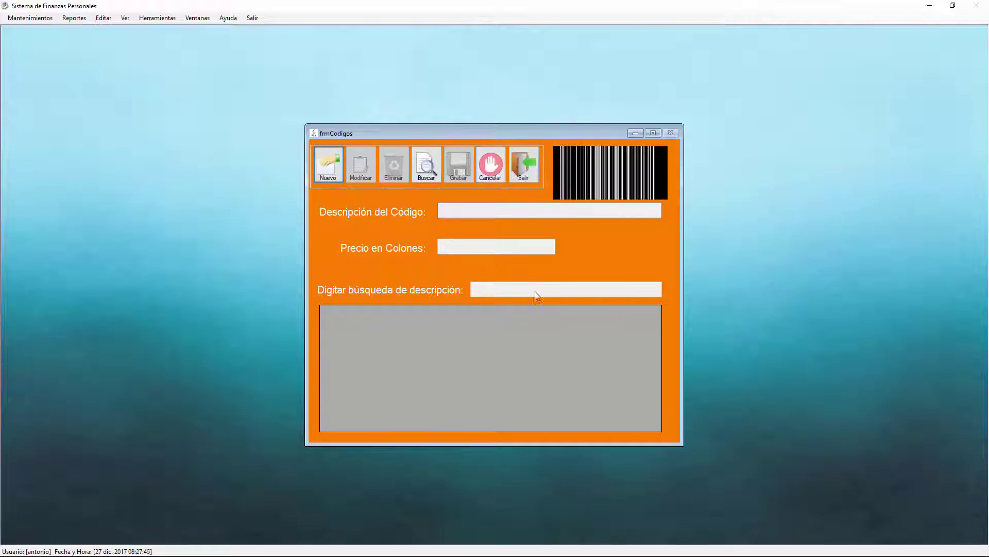
click(441, 248)
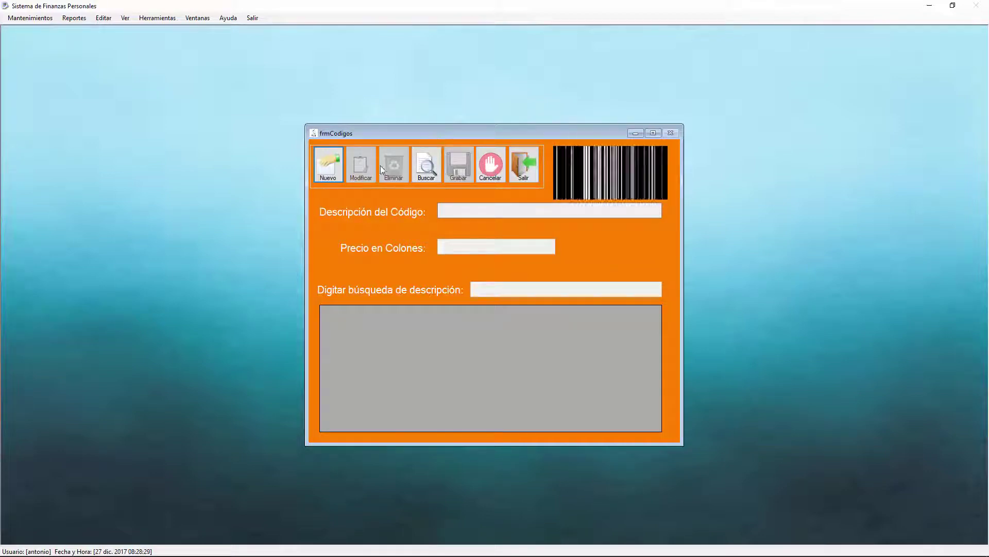
Create and save a code with the description "Prueba 1" and a price of 100,10 colones
click(334, 169)
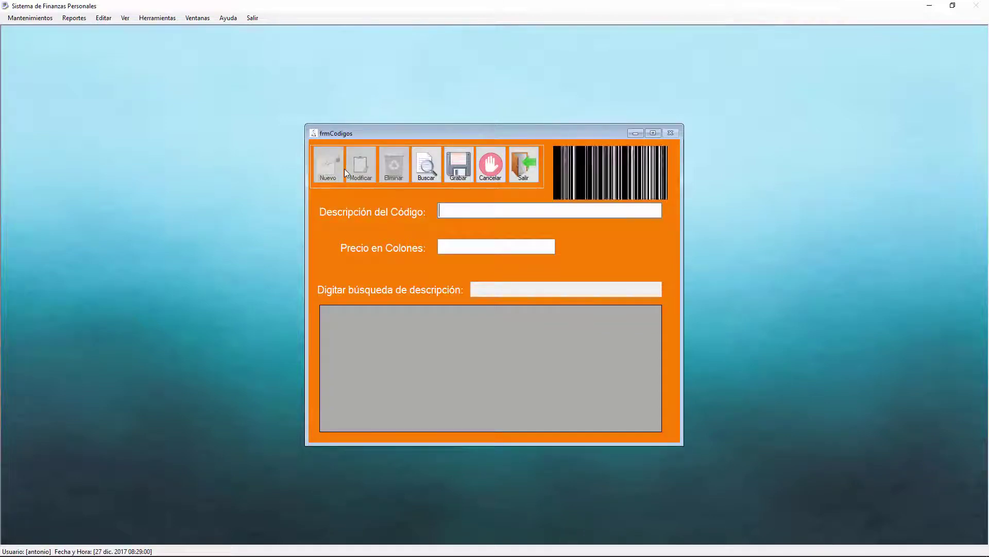
text(Prueba)
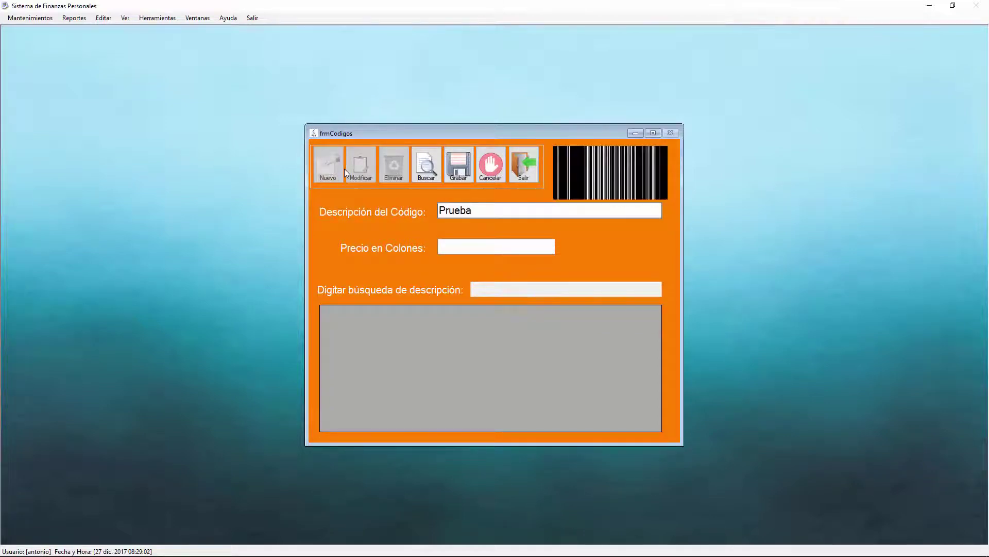
text( 1)
click(462, 247)
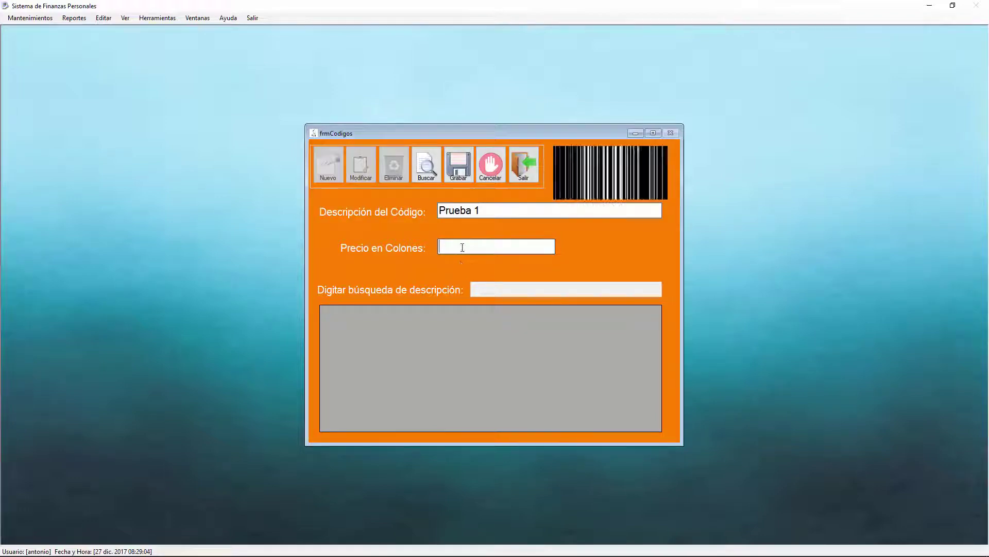
text(100,10)
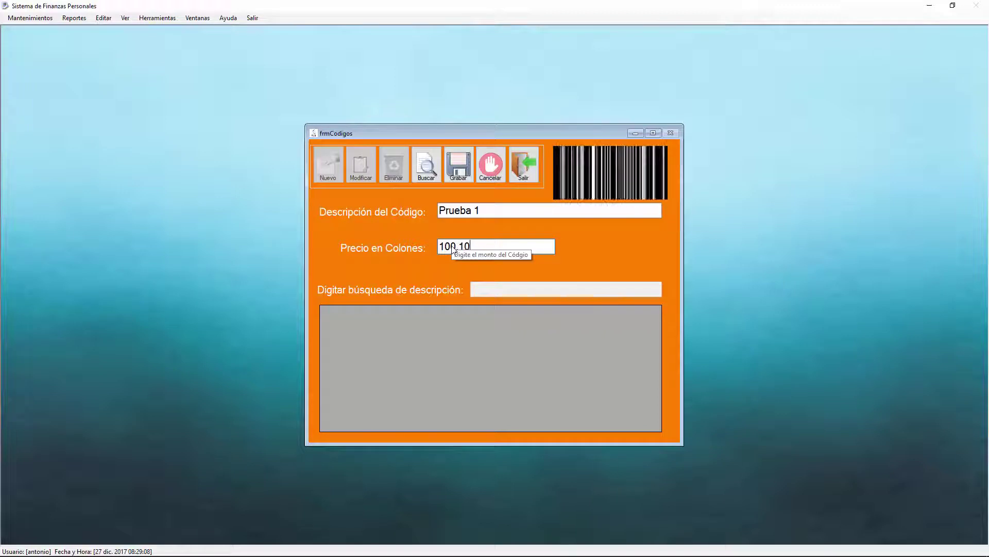
click(465, 167)
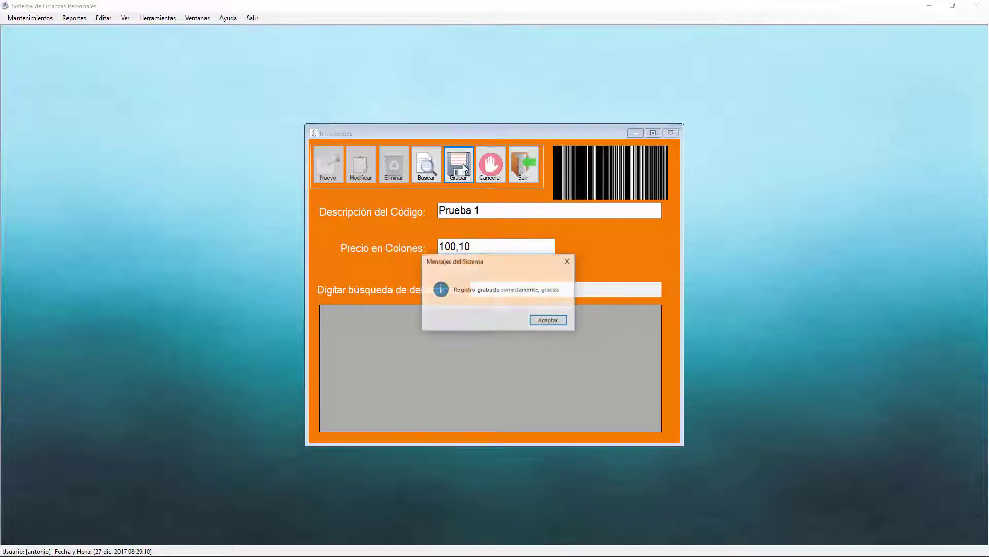
click(548, 321)
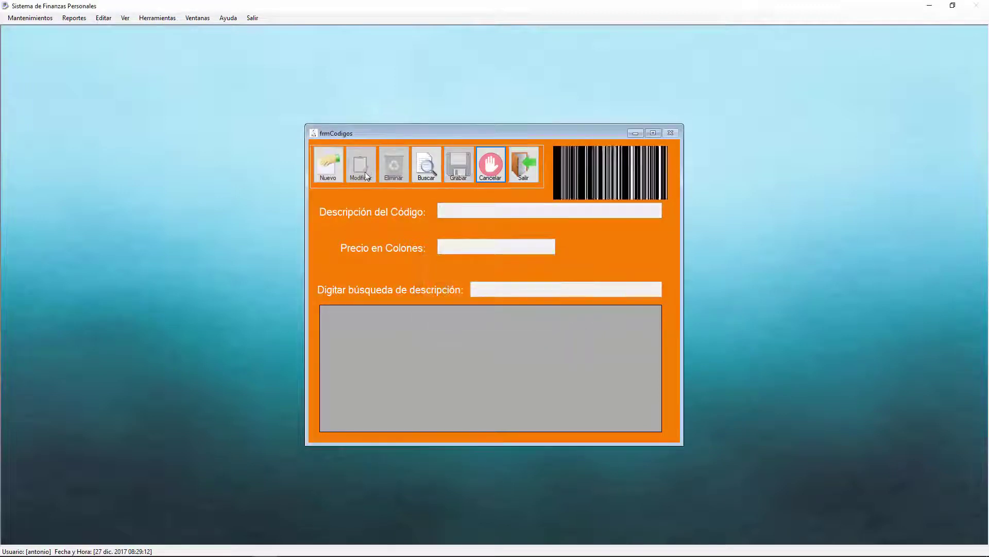
Create and save a code with the description "Prueba 2" and a price of 200,2 colones
click(327, 174)
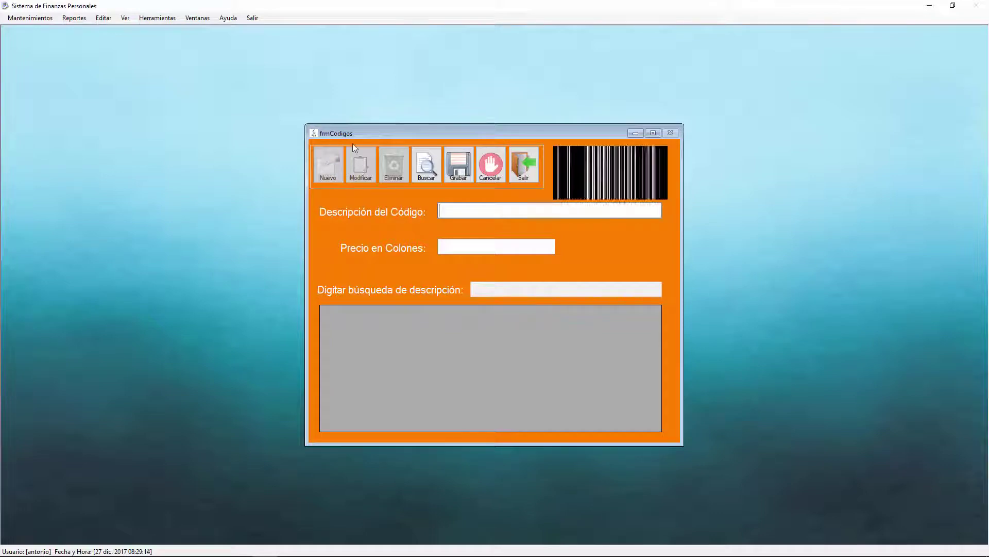
text(Prueba)
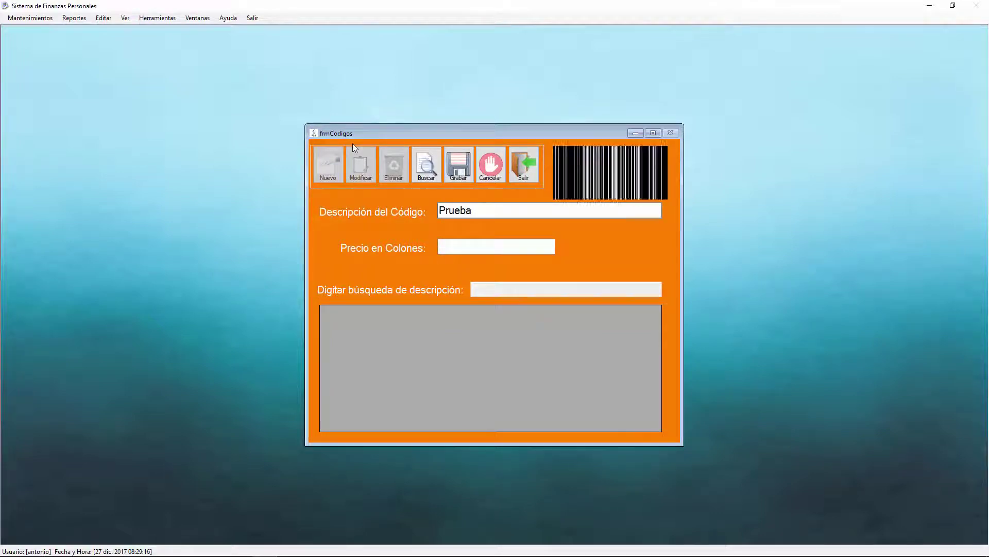
text(2)
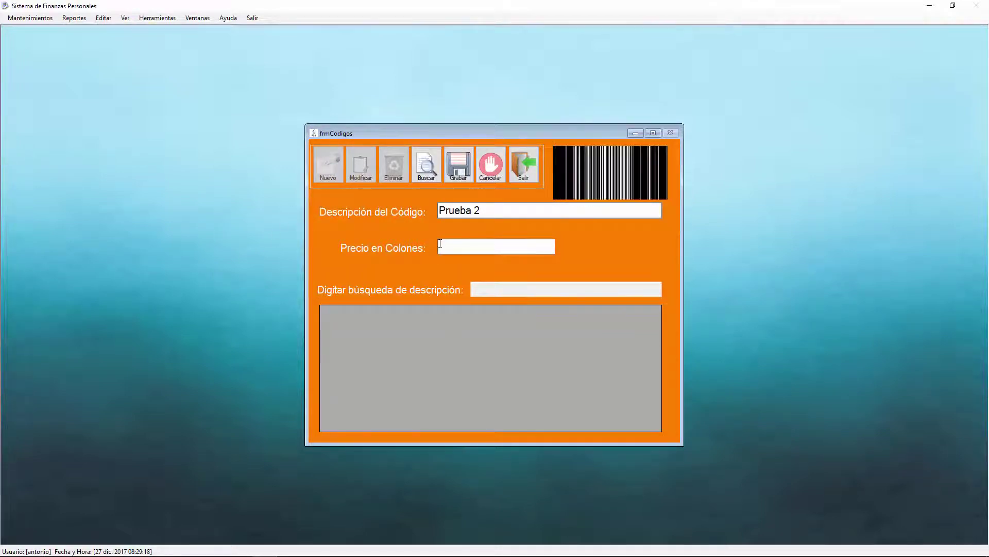
click(464, 253)
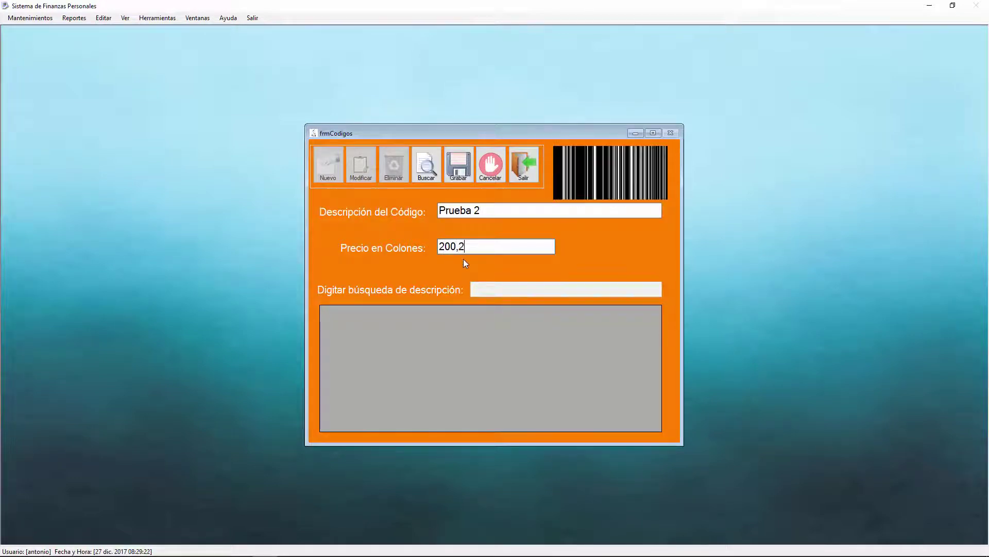
click(457, 162)
click(546, 322)
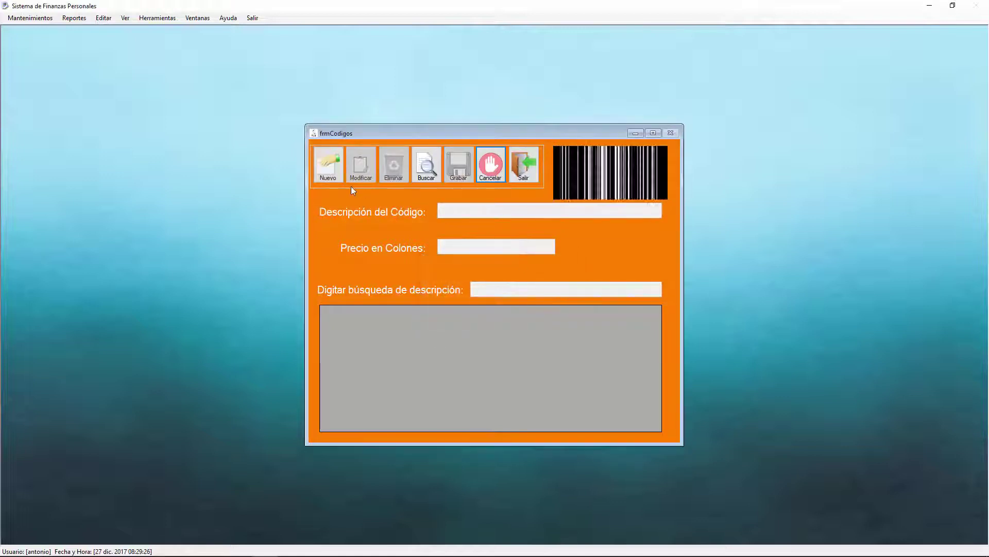
Create and save a code with the description "Prueba 3" and a price of 300,33 colones
click(329, 164)
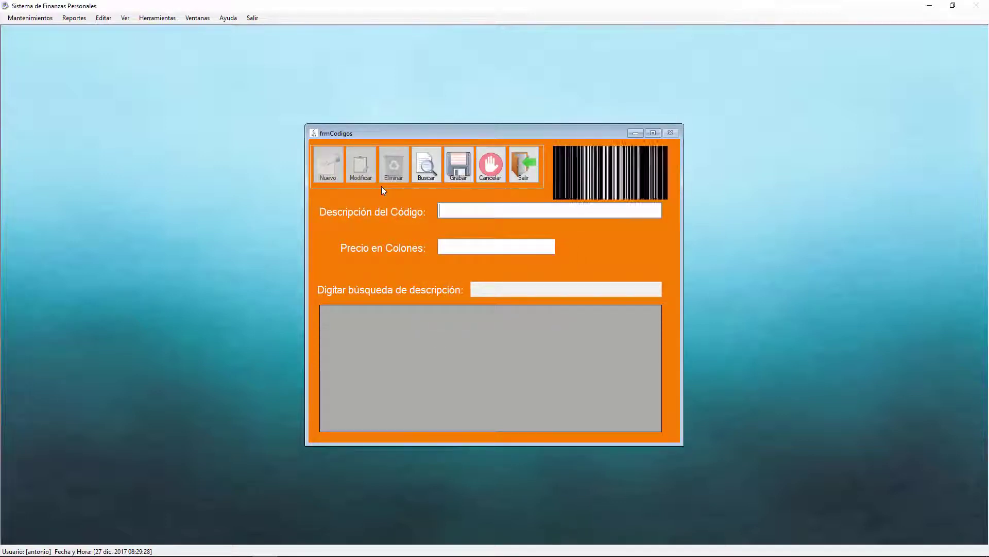
text(Prueba )
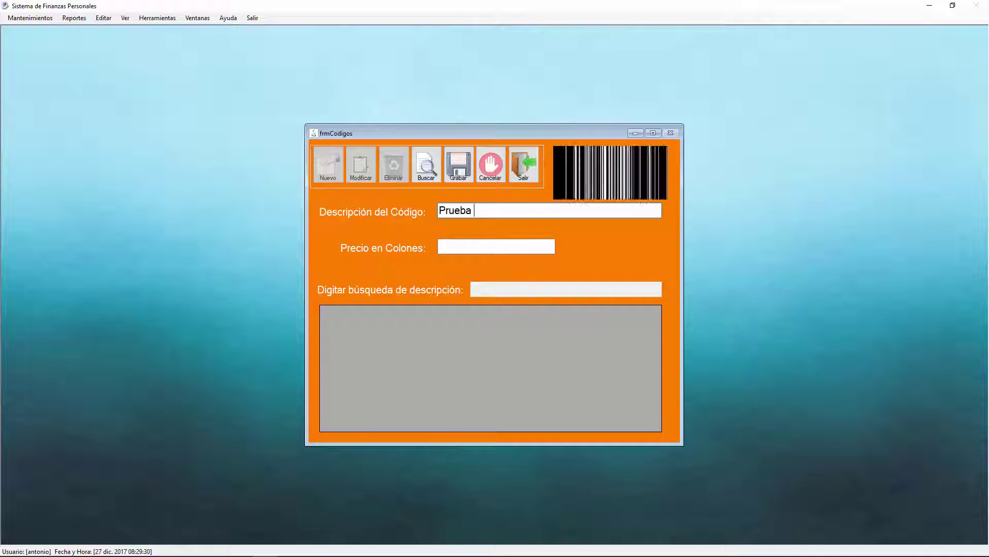
text(3)
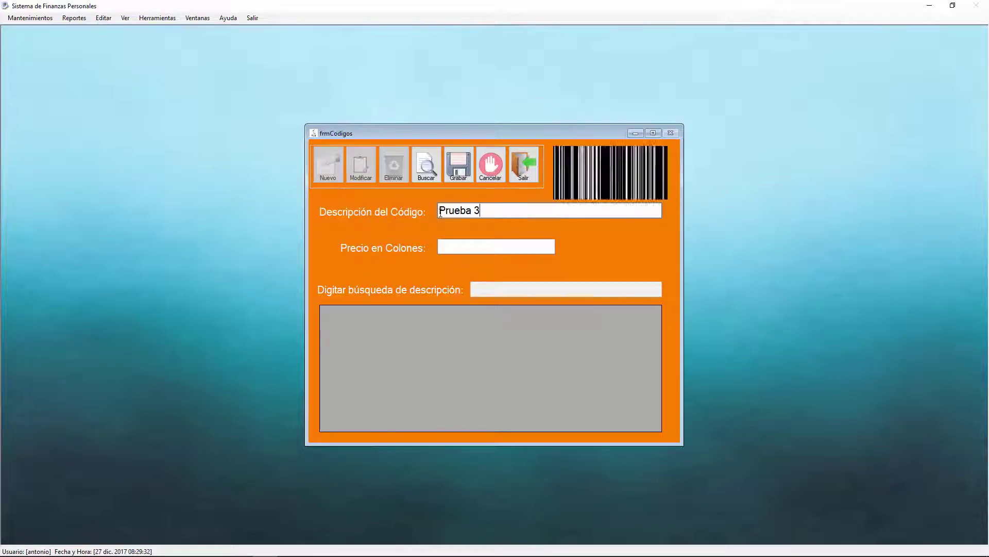
click(471, 249)
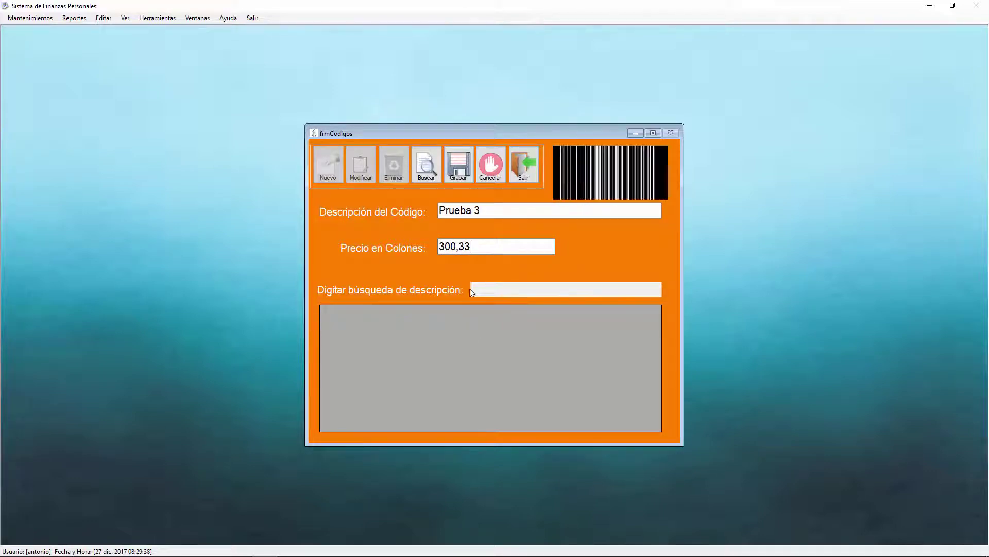
click(458, 165)
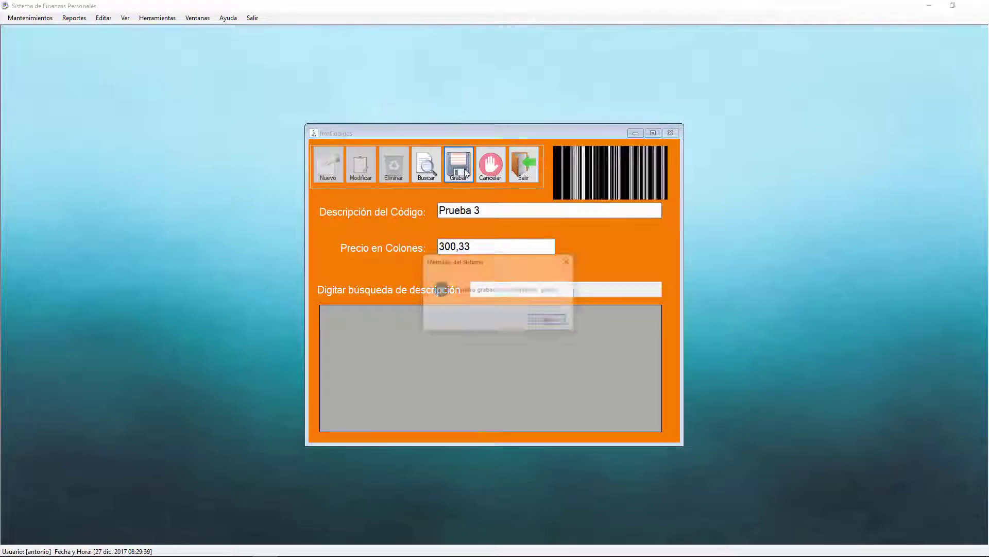
click(547, 320)
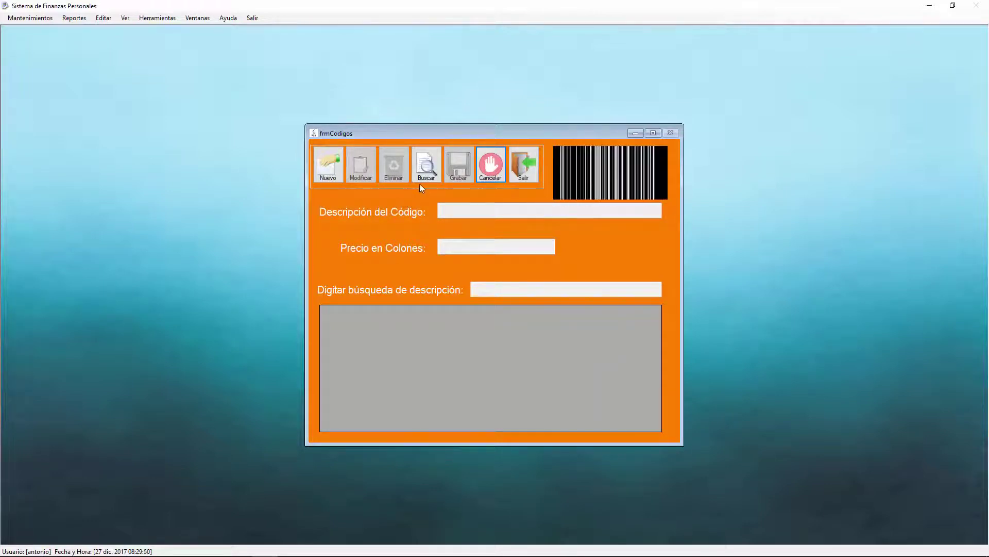
Search the saved codes for the description "Prueba", review the matching records, and cancel the search
click(428, 164)
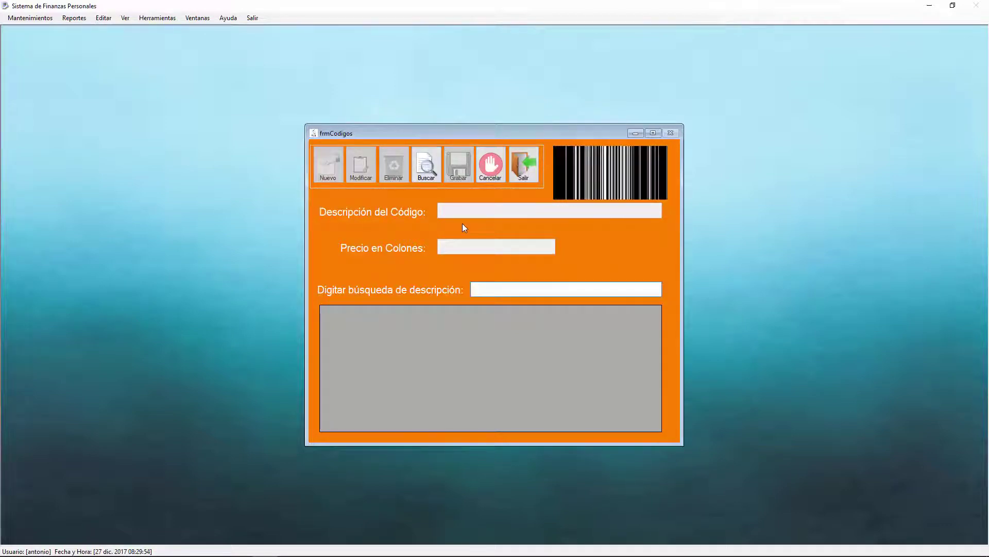
text(Prueba)
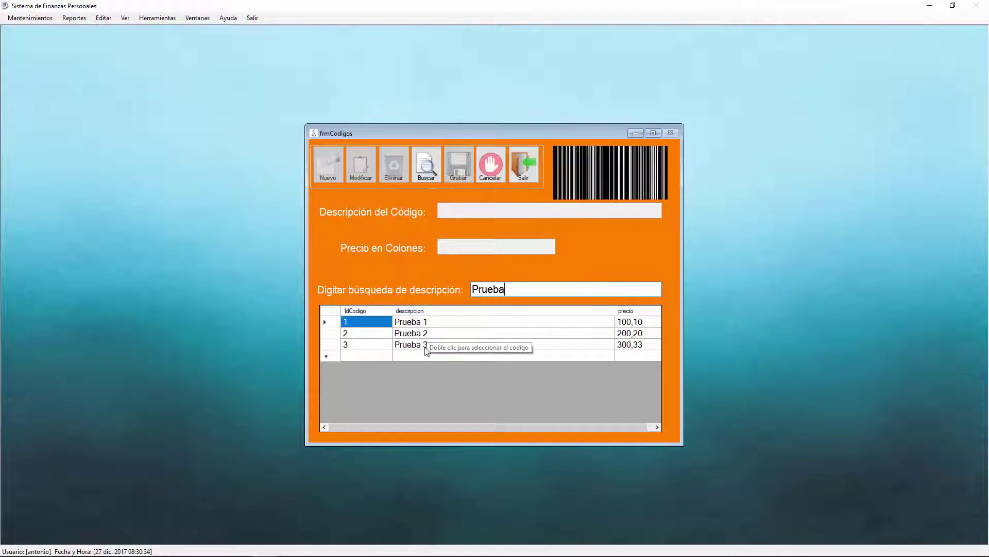
click(490, 166)
Start a new code with the already used description "Prueba 1" and a price of 500 colones, and try to save it
click(330, 166)
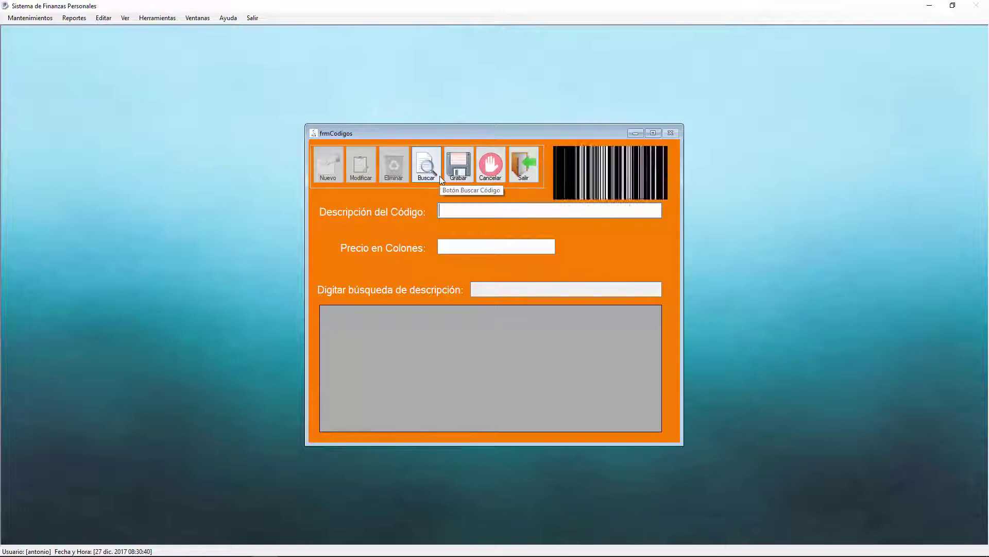
text(Prueba 1)
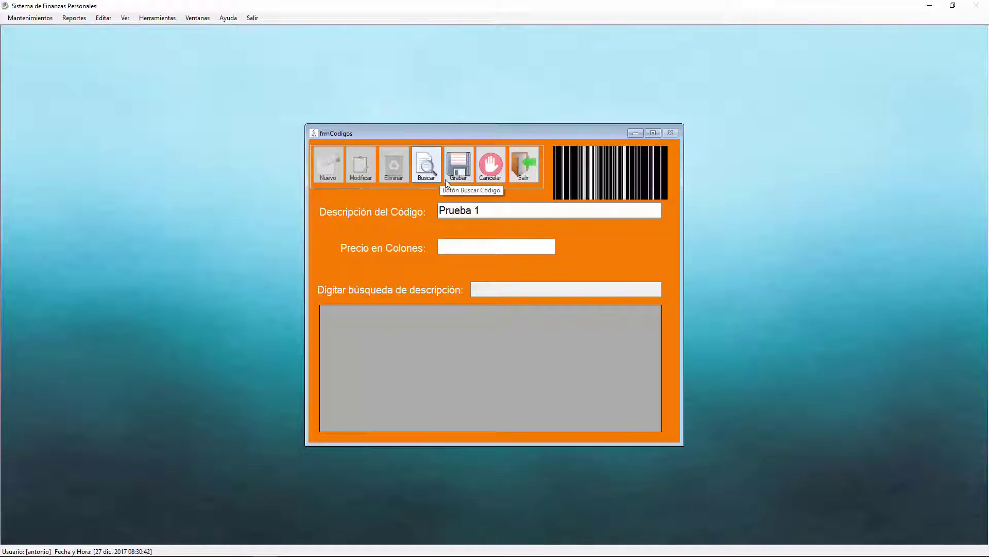
key(Tab)
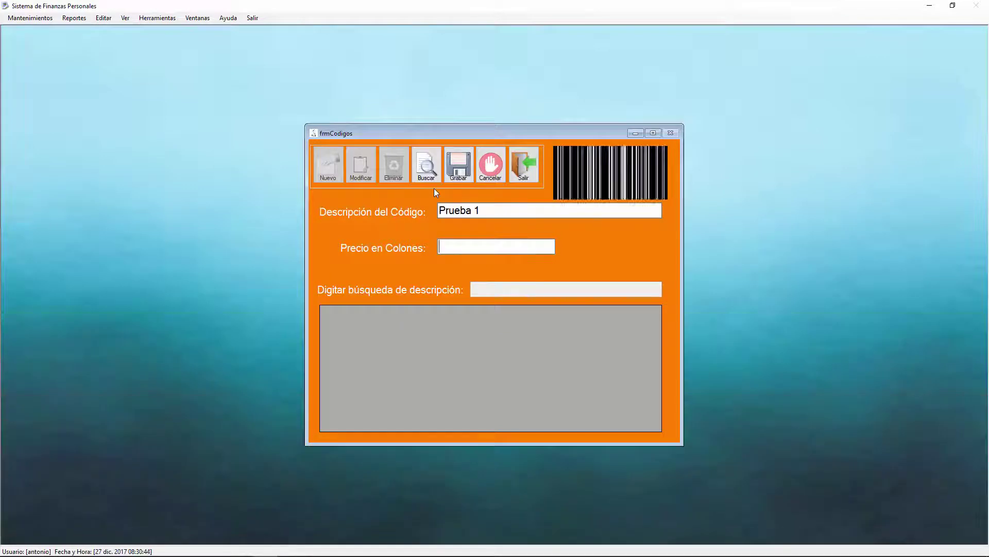
text(500)
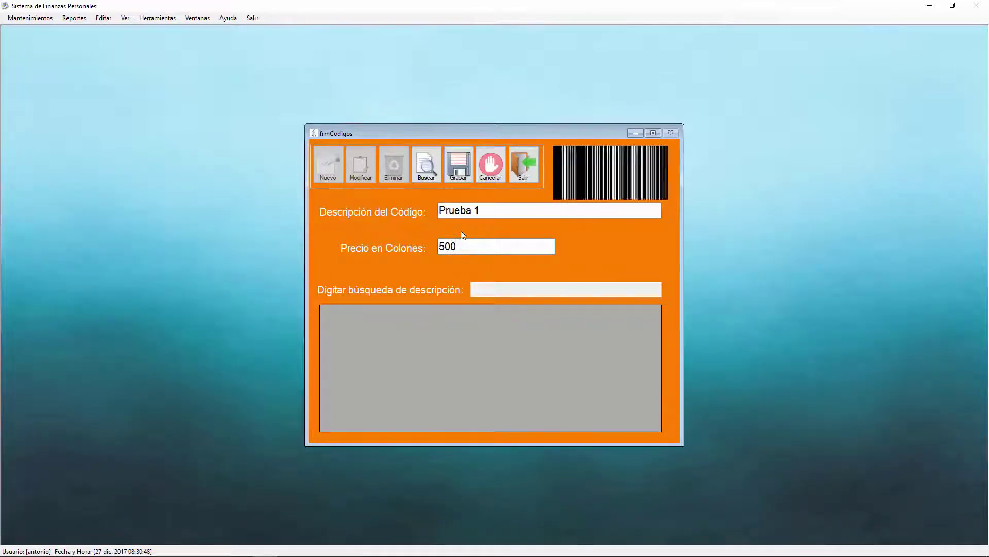
drag(481, 212, 432, 212)
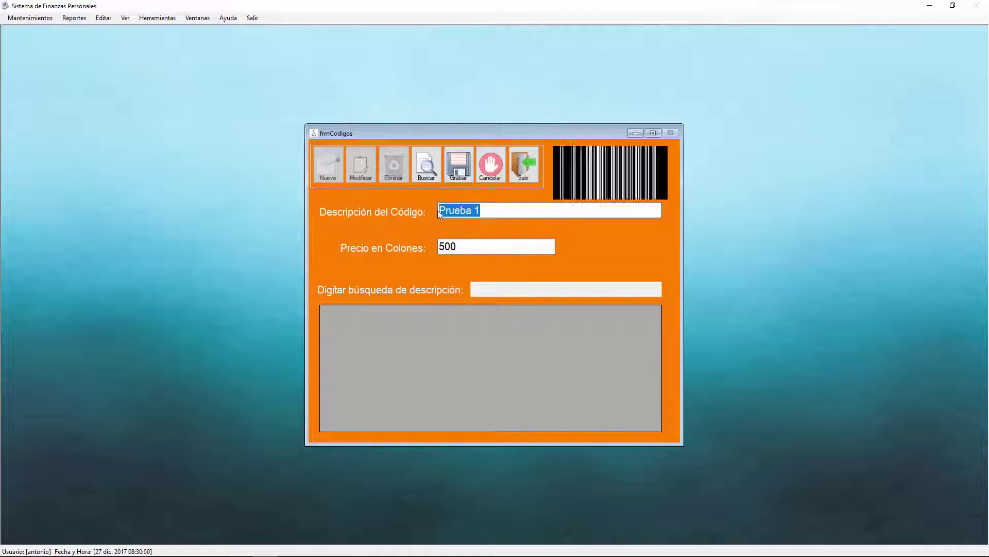
click(490, 214)
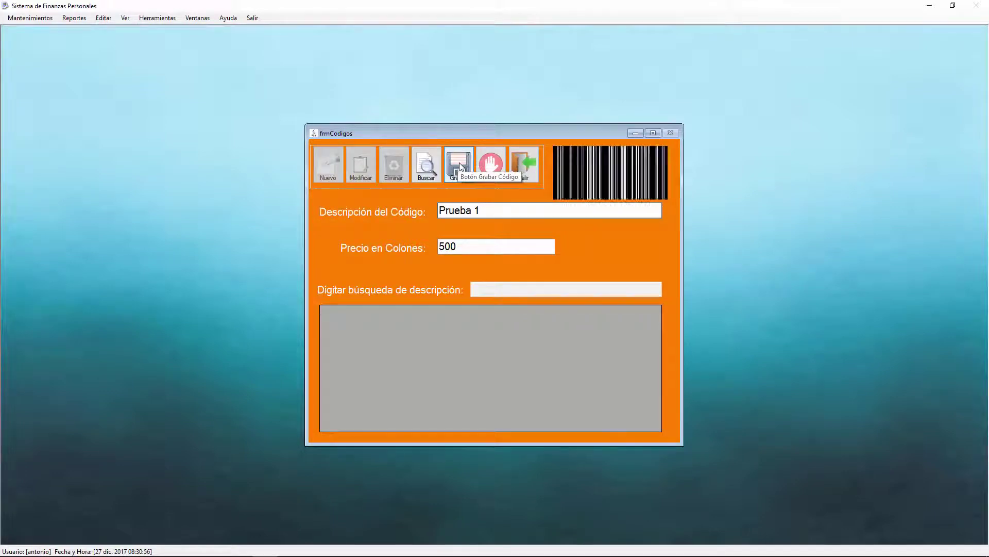
click(459, 166)
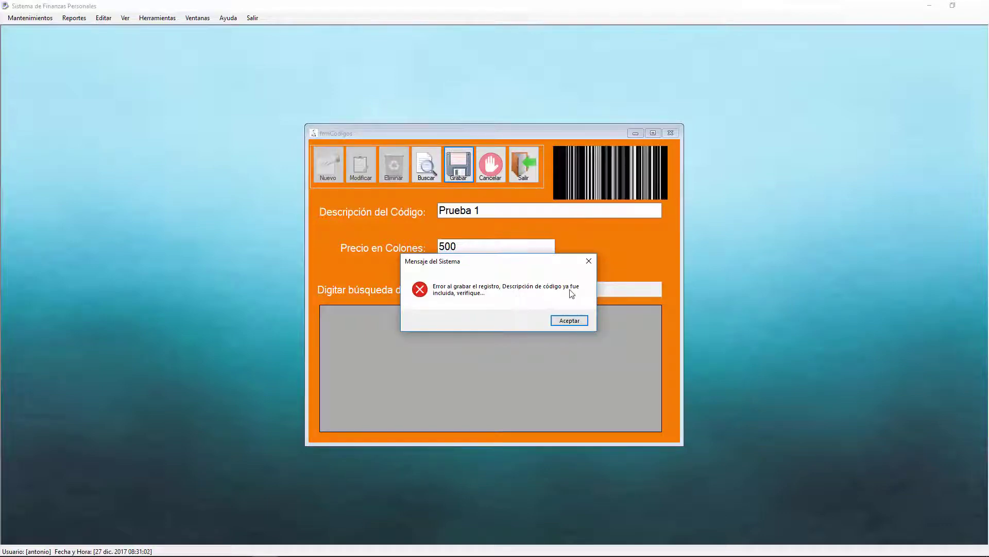
click(565, 322)
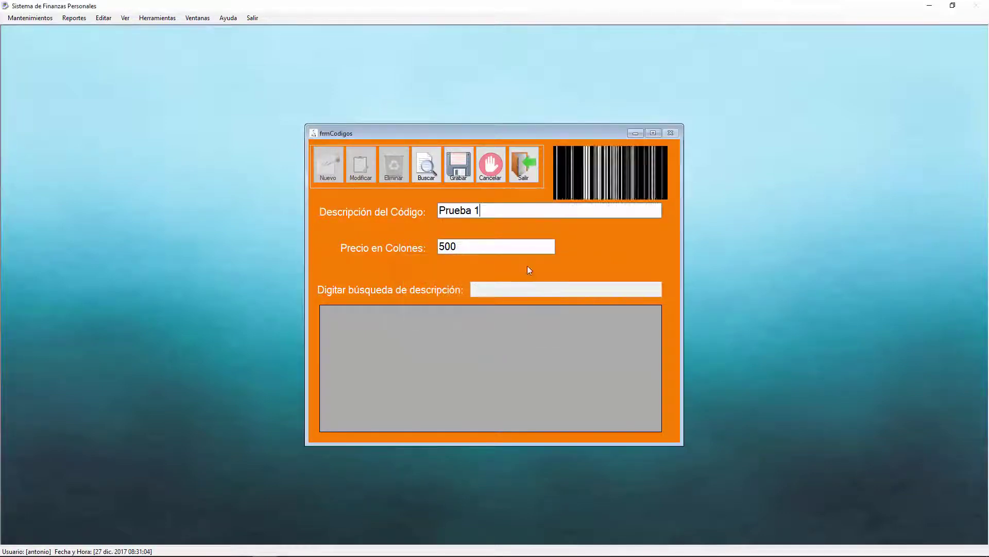
Try to save the new code with the duplicate description "Prueba 2" and then with "Prueba 3"
key(BackSpace)
text(2)
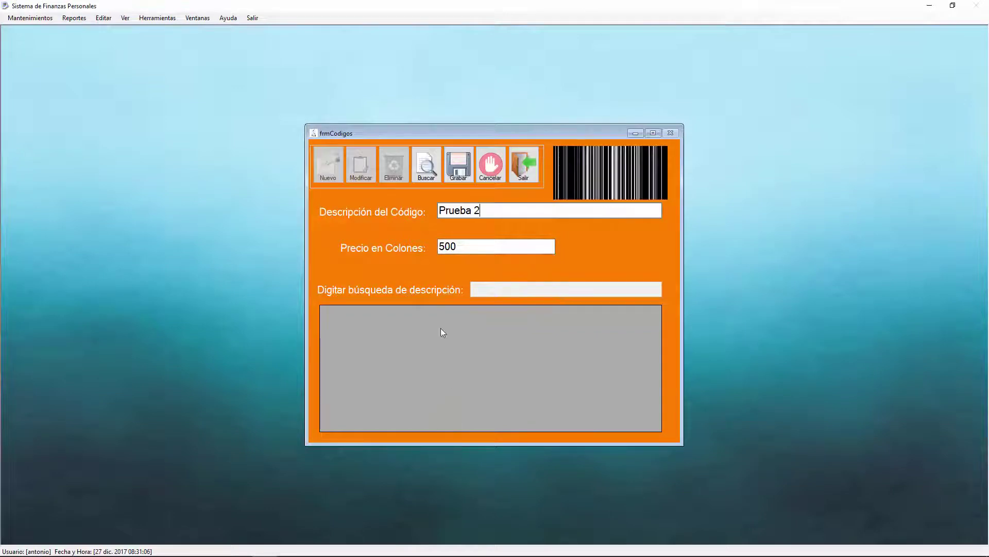
click(458, 165)
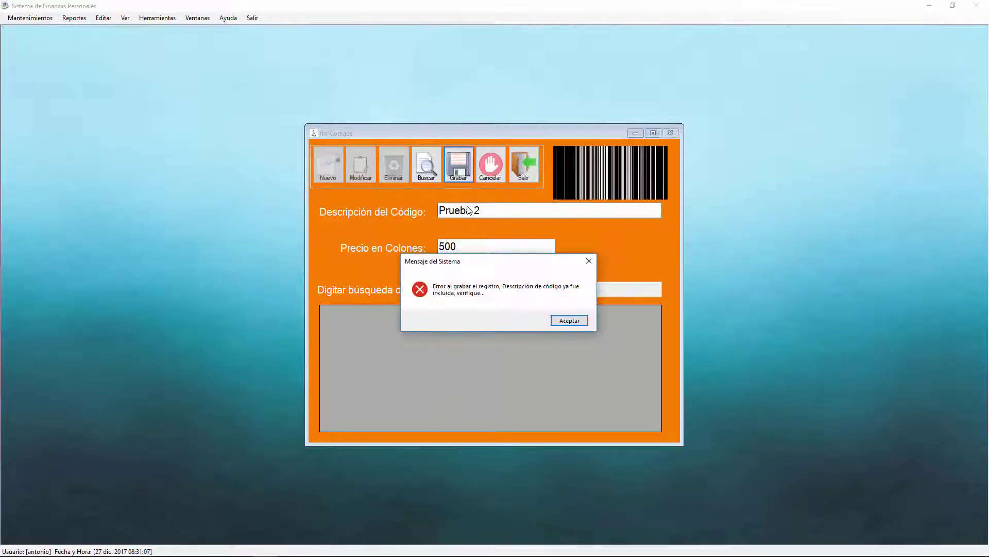
click(574, 324)
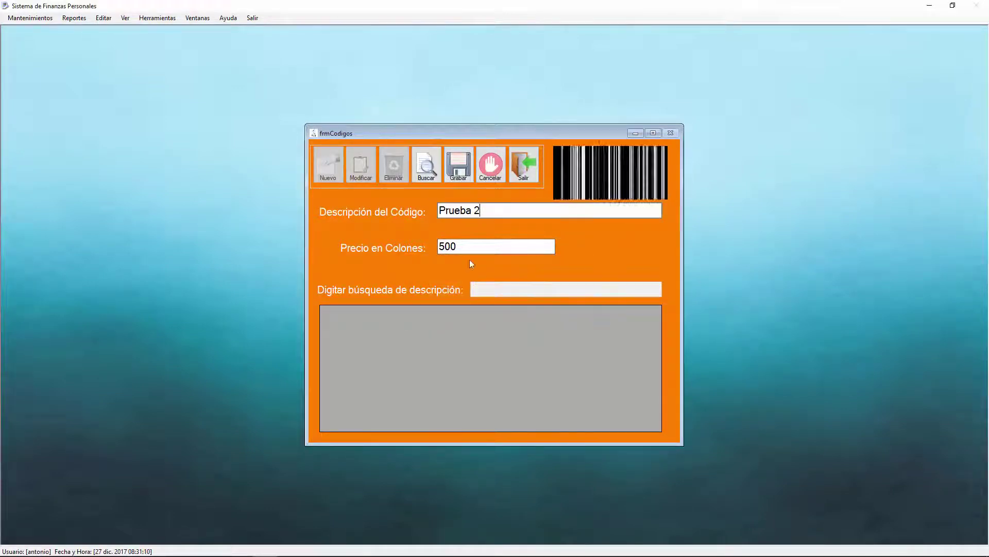
key(BackSpace)
text(3)
click(457, 166)
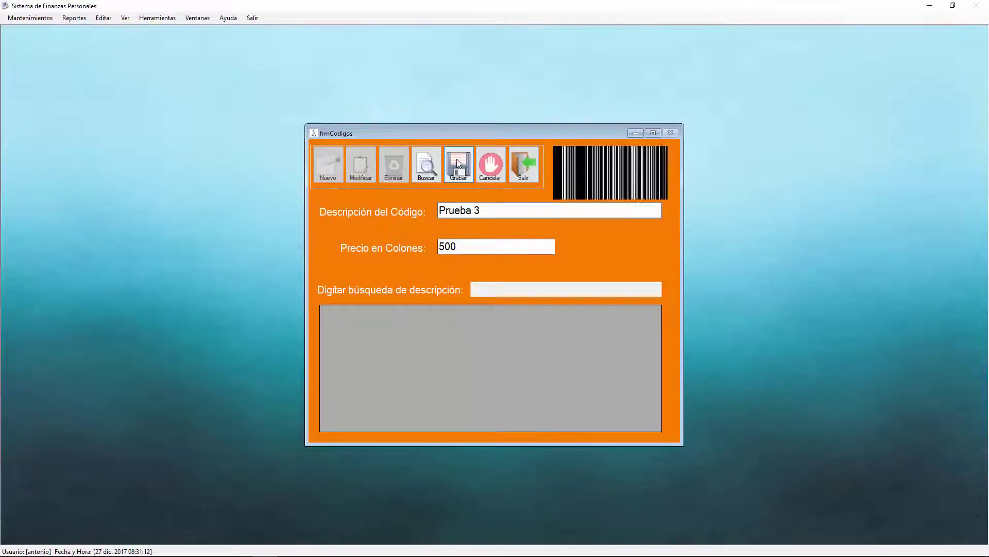
click(570, 322)
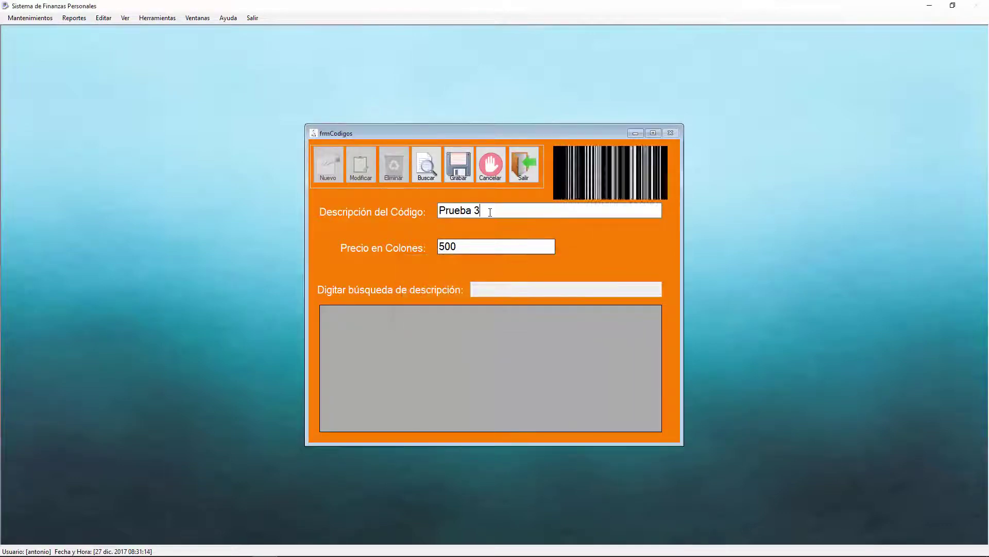
Change the new code's description to "Prueba 4" and save the record
key(BackSpace)
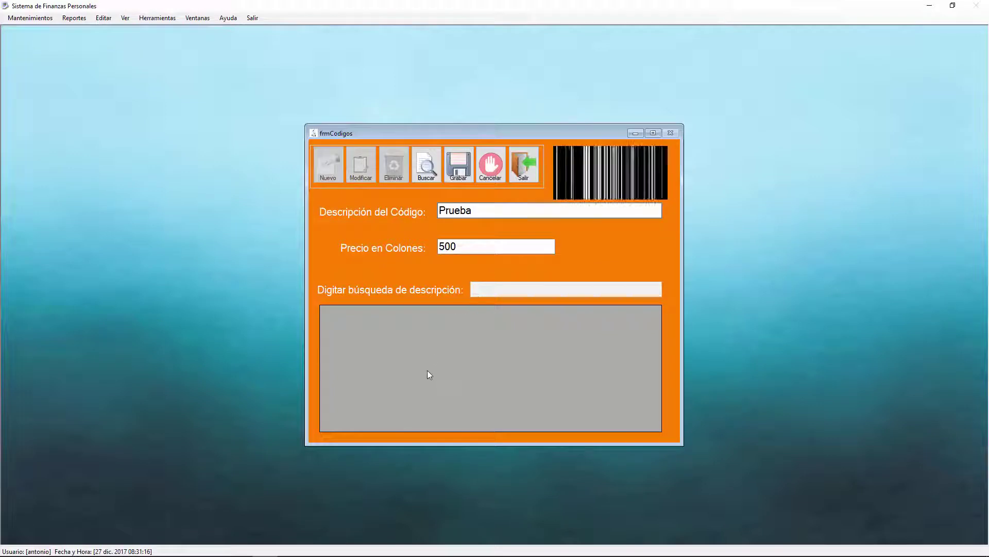
text(4)
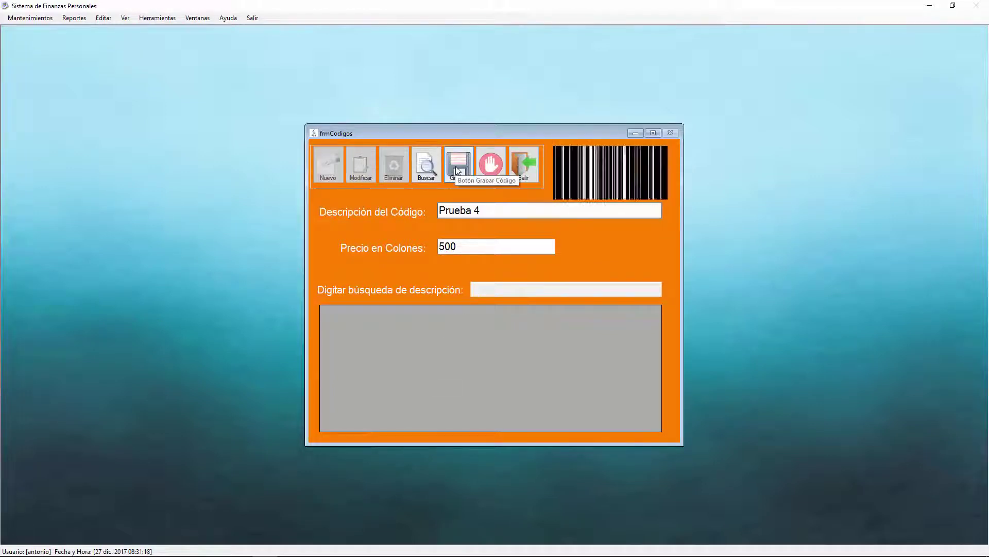
click(457, 169)
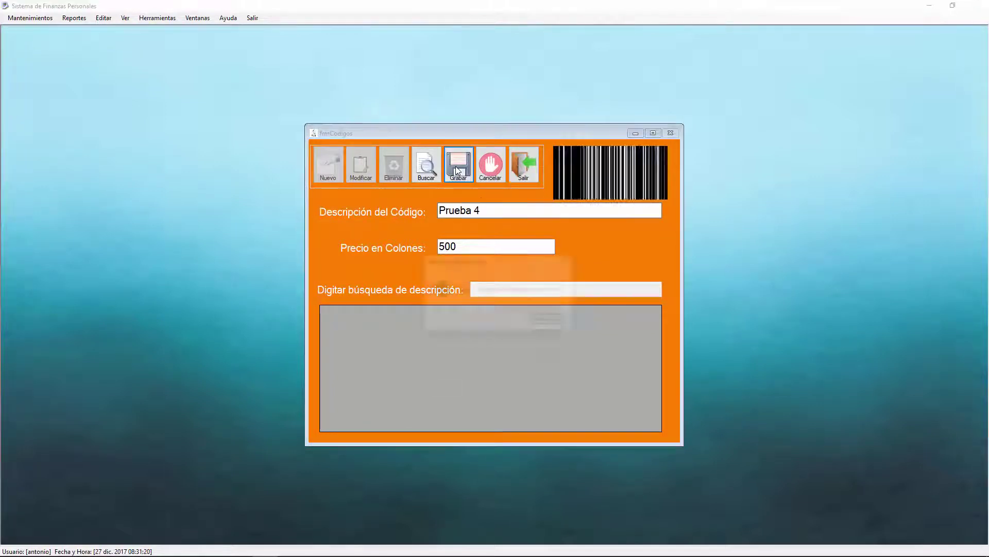
click(548, 319)
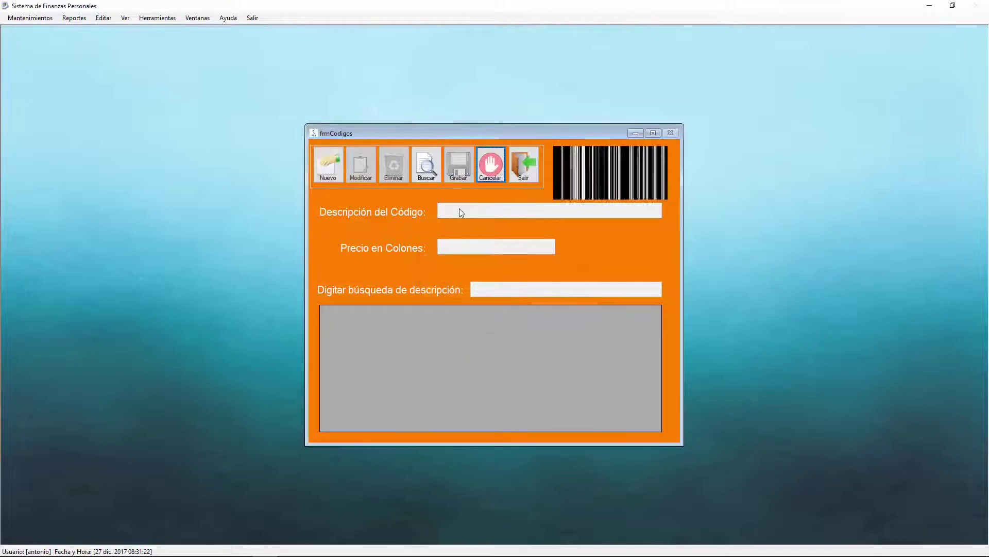
Search the codes for descriptions starting with "P" and load the "Prueba 4" record into the form for editing
click(427, 166)
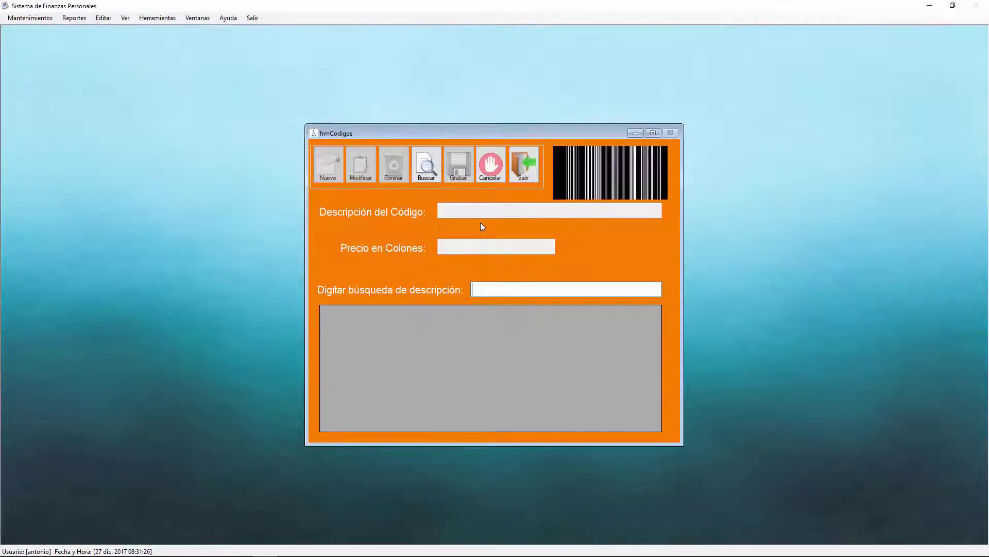
text(P)
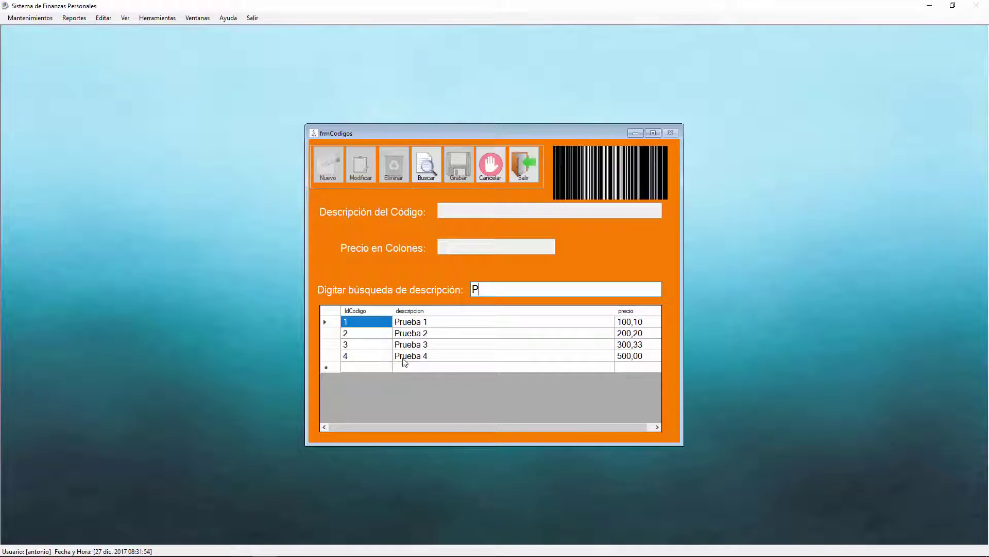
click(371, 356)
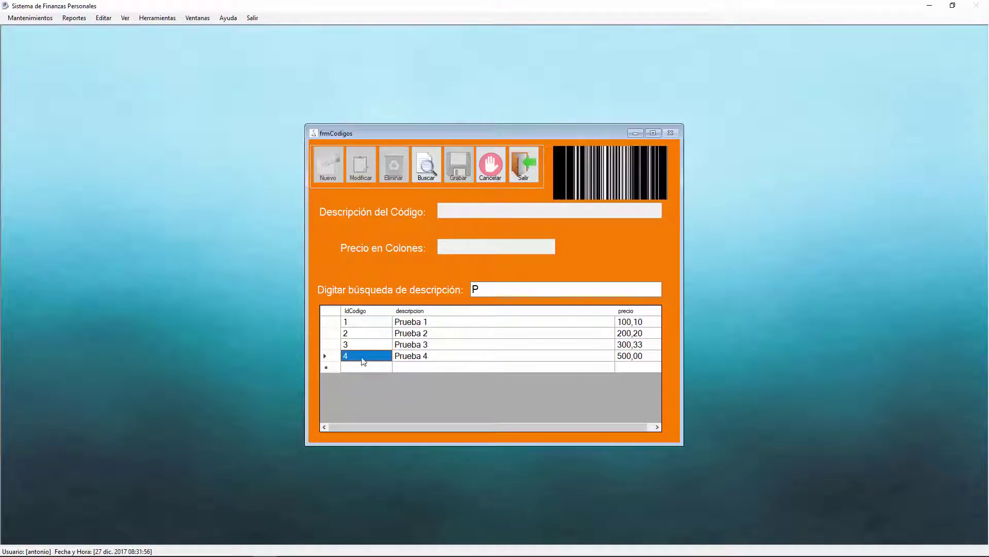
double_click(356, 355)
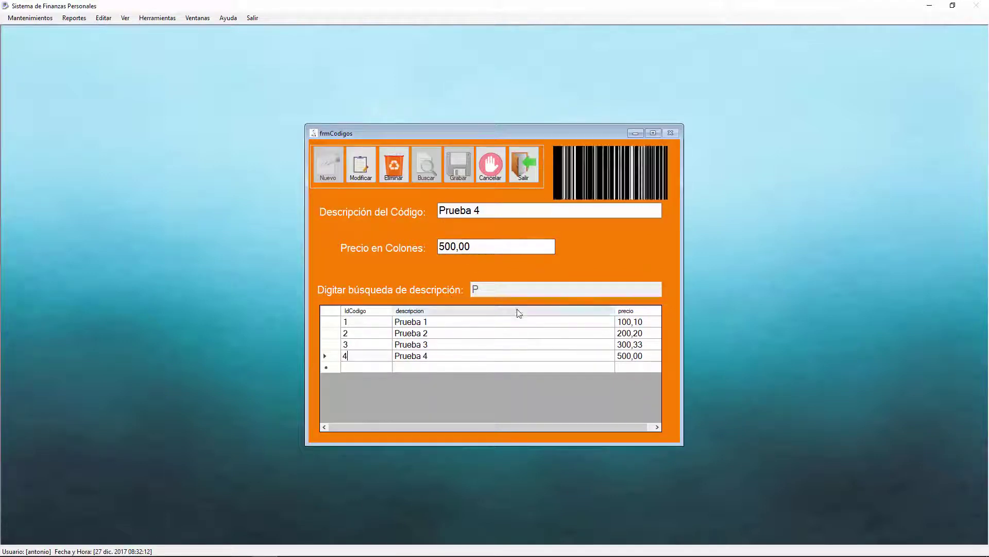
Replace the price of the loaded "Prueba 4" code with 400,44 colones, keeping its description
click(479, 247)
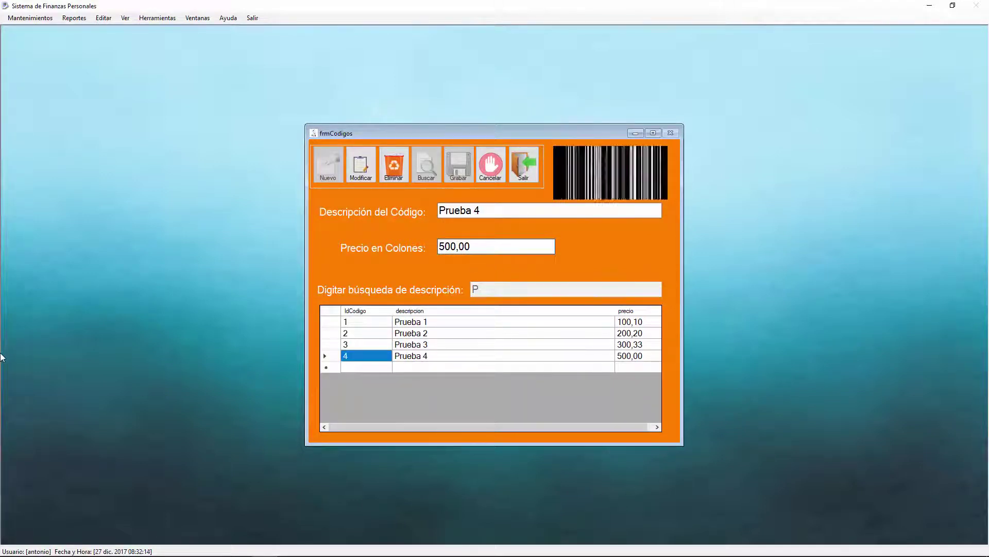
key(BackSpace)
key(BackSpace)
key(BackSpace)
key(BackSpace)
key(BackSpace)
key(BackSpace)
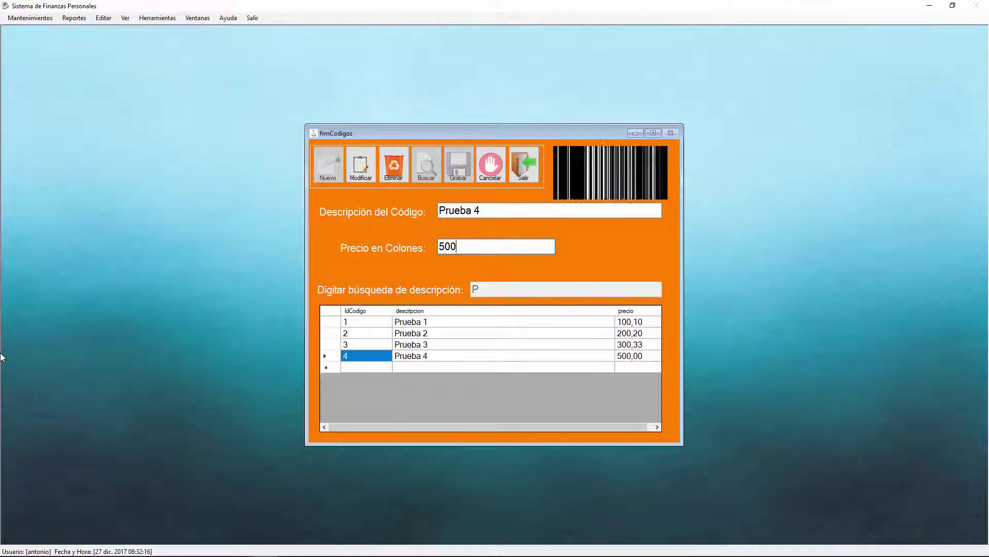
text(400,)
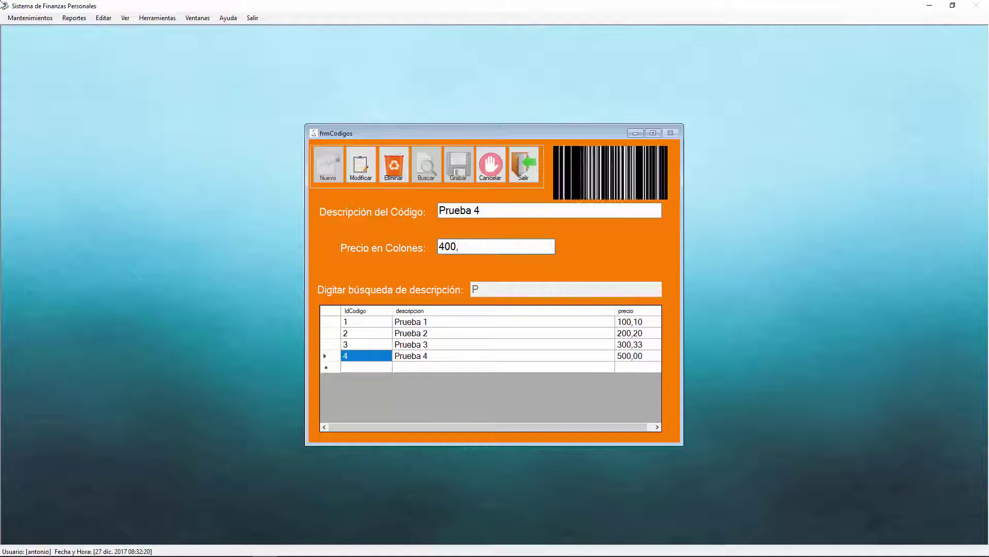
text(44)
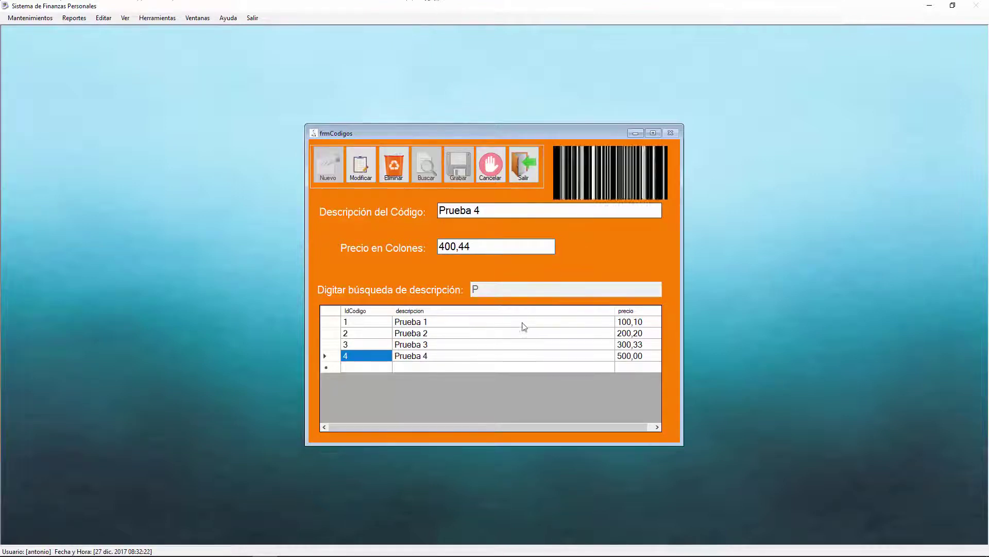
click(485, 213)
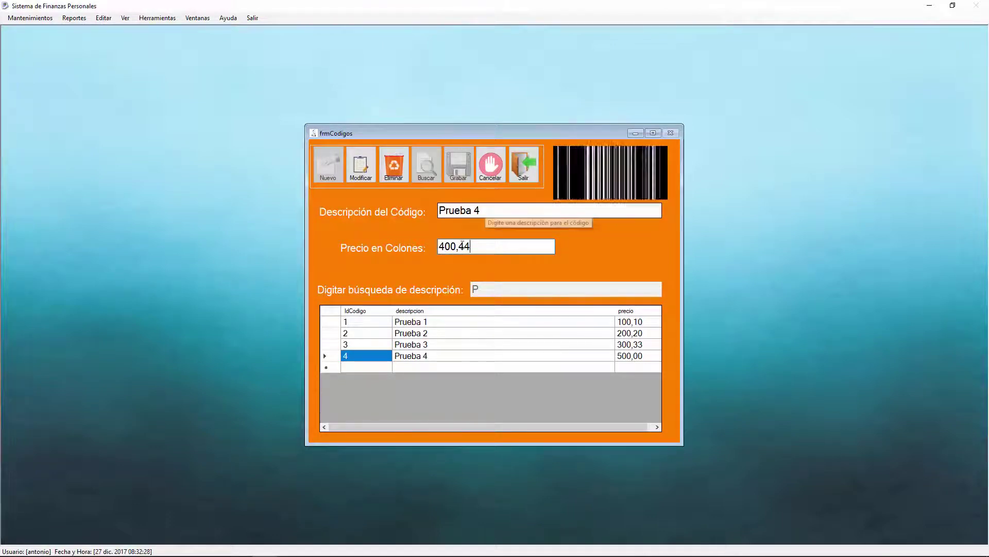
key(Tab)
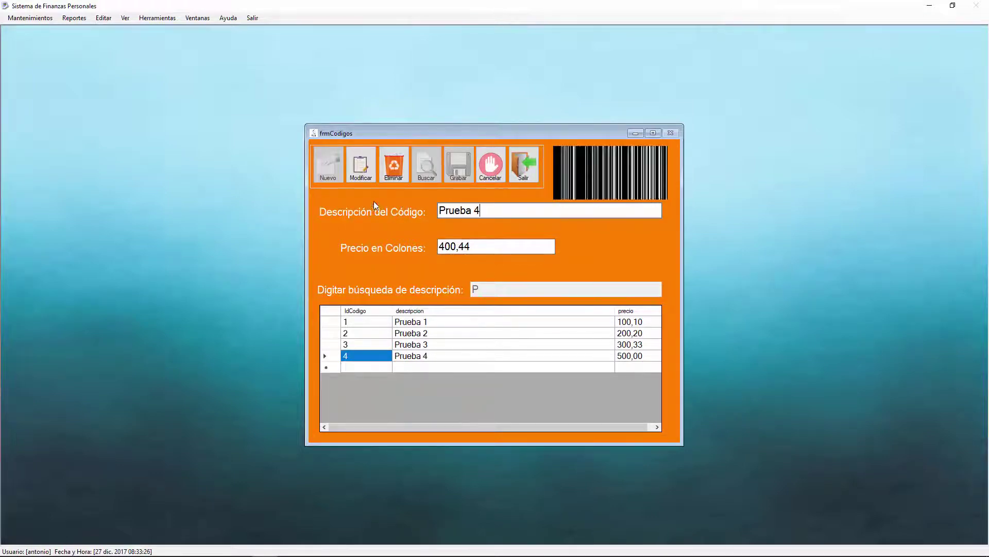
Save the price change to the loaded "Prueba 4" code and acknowledge the system message
click(360, 170)
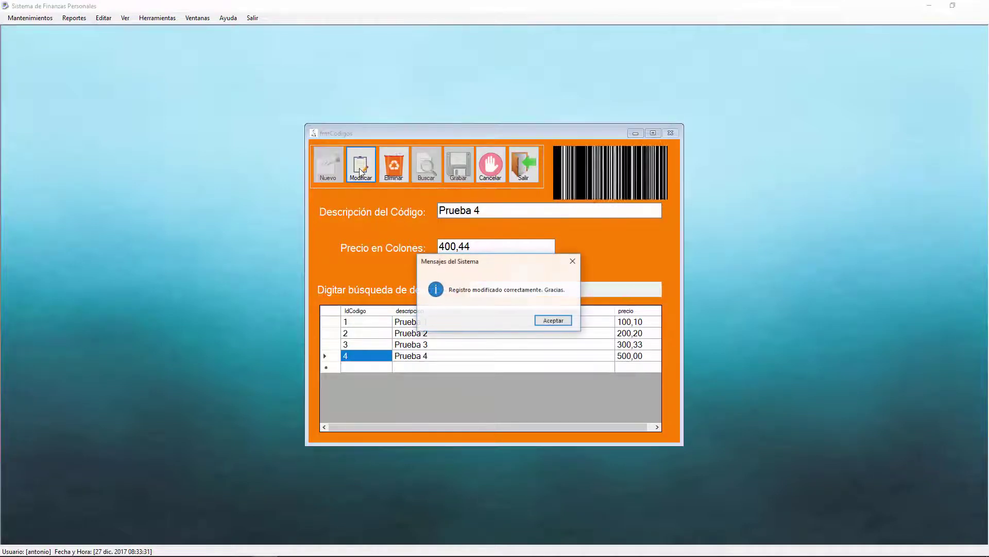
click(553, 320)
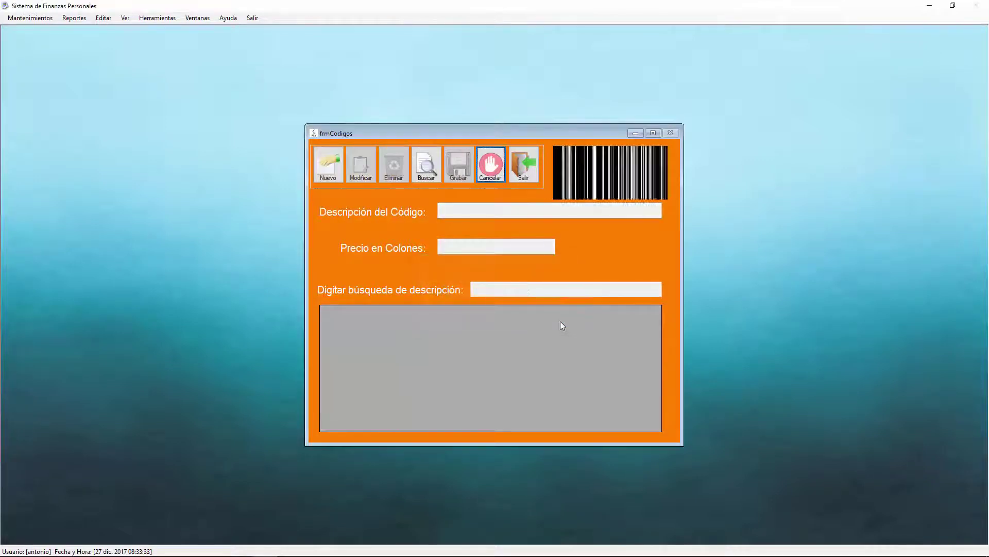
Search the codes for descriptions starting with "Prue" and load the "Prueba 4" record to check it
click(423, 173)
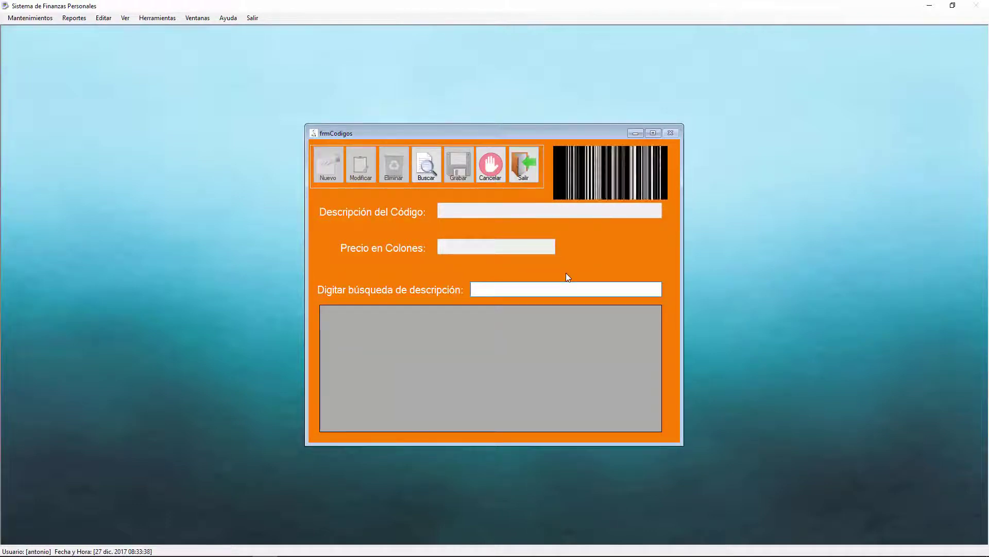
text(Prue)
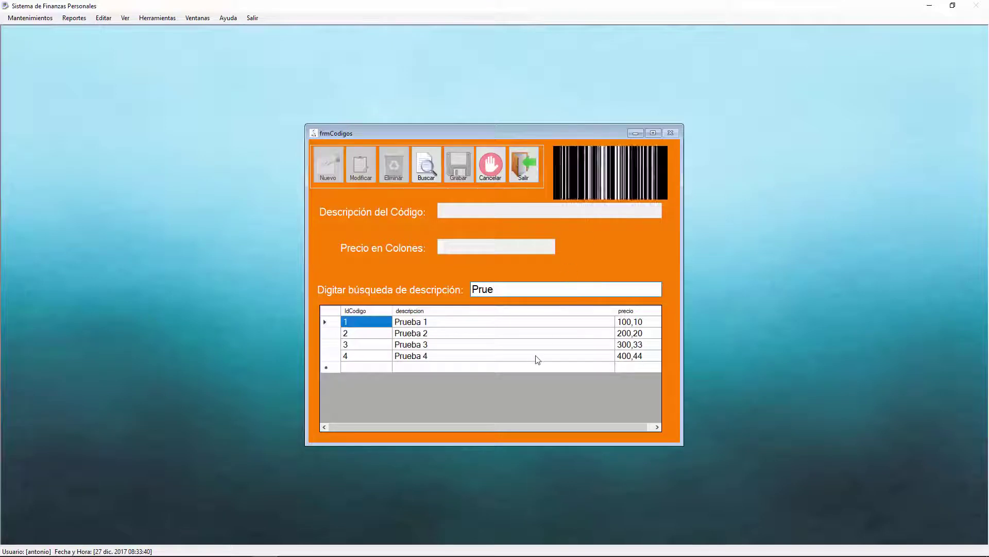
click(369, 359)
click(369, 357)
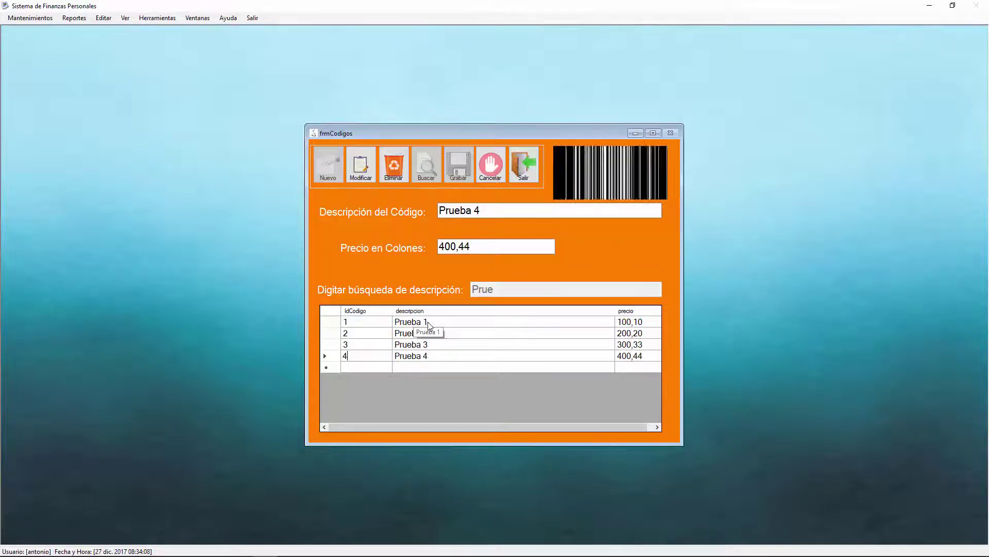
Try to modify the "Prueba 4" code with the duplicate description "Prueba 1", then cancel the edit
click(480, 210)
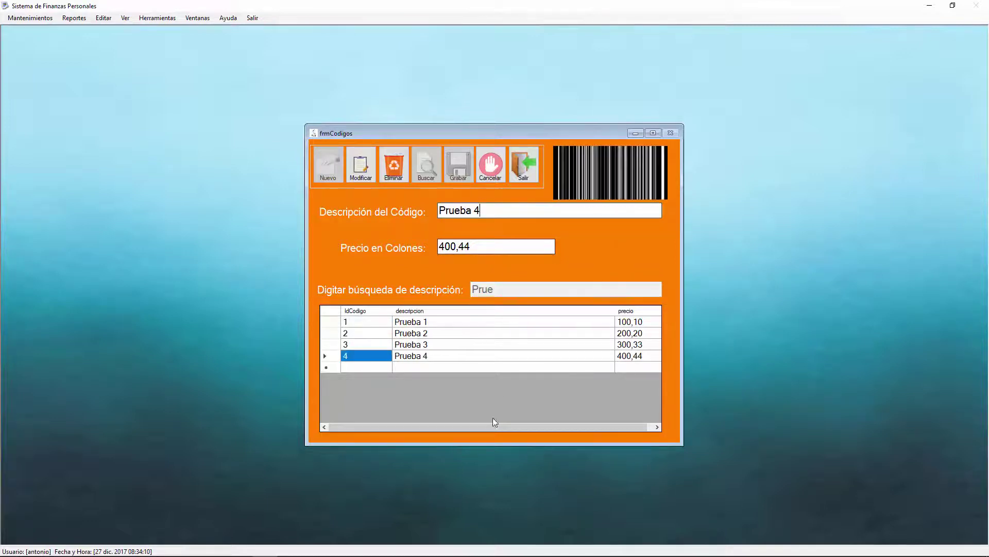
key(BackSpace)
text(1)
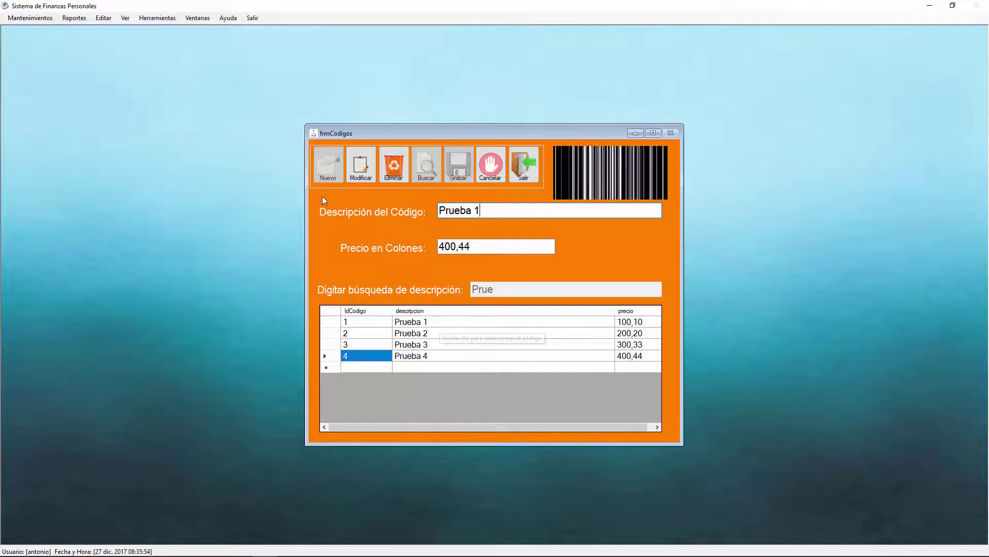
click(359, 172)
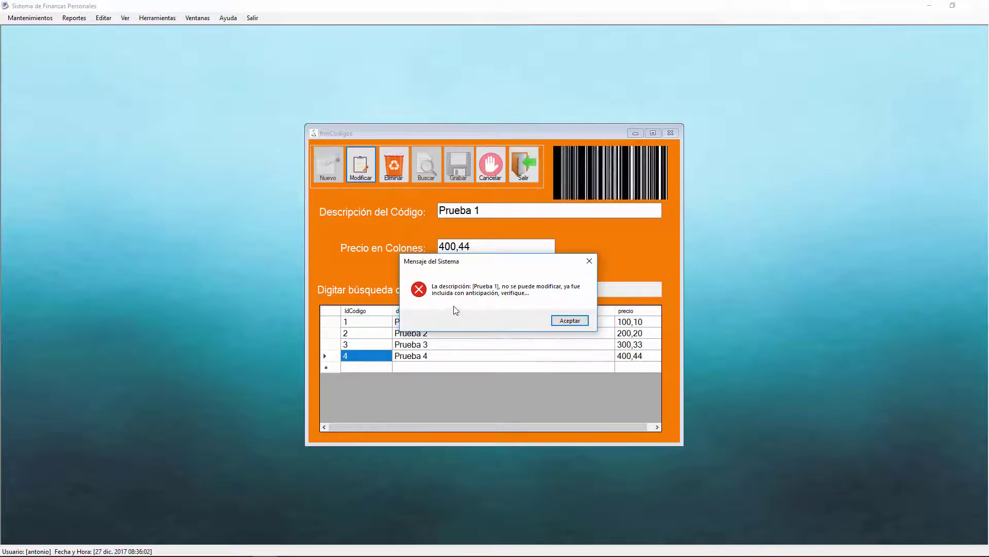
click(589, 261)
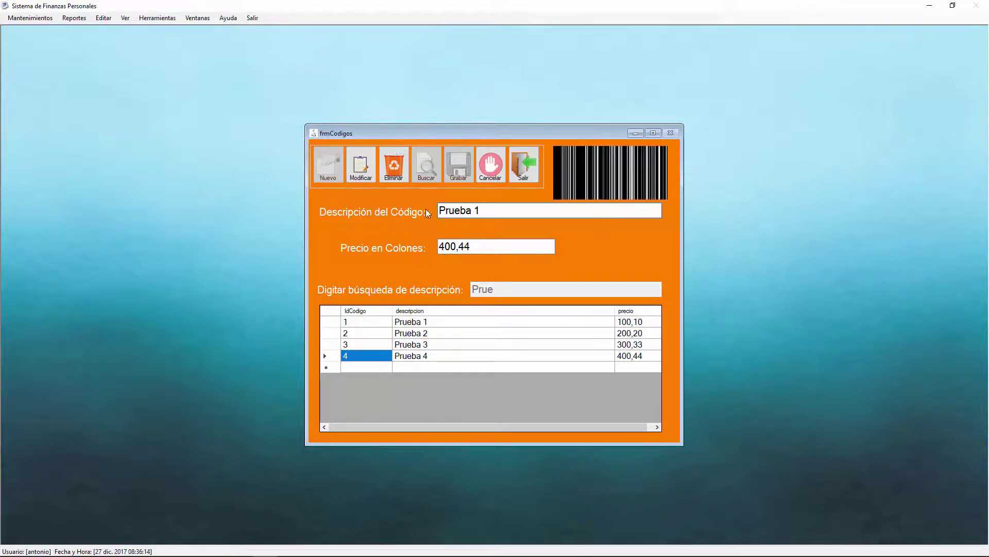
click(484, 172)
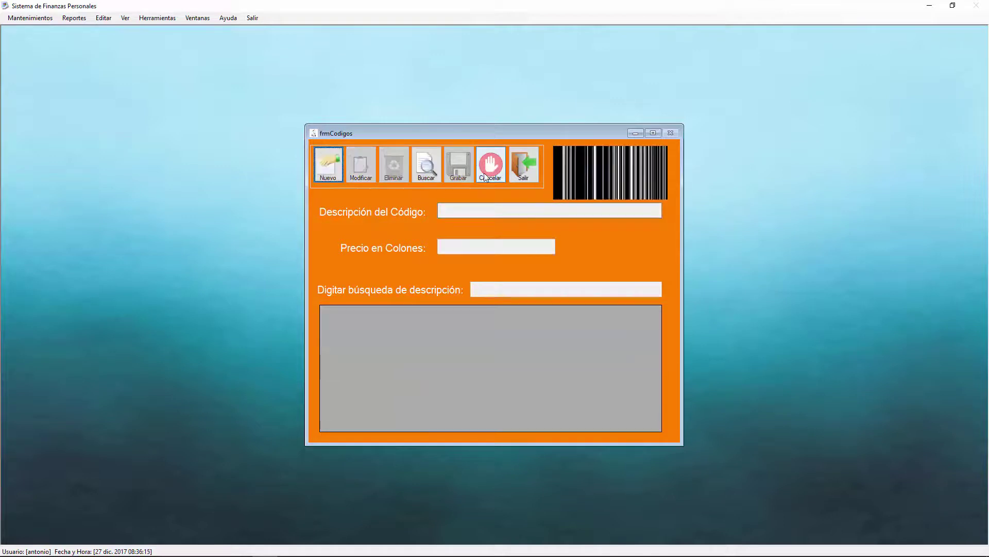
Search the codes for descriptions starting with "Pru" and load the "Prueba 4" record into the form
click(431, 176)
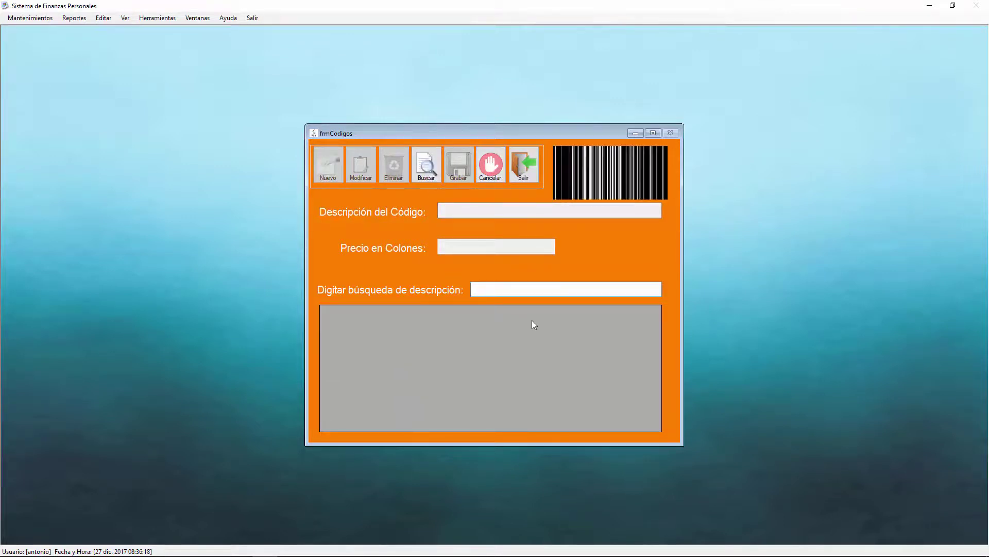
text(Pru)
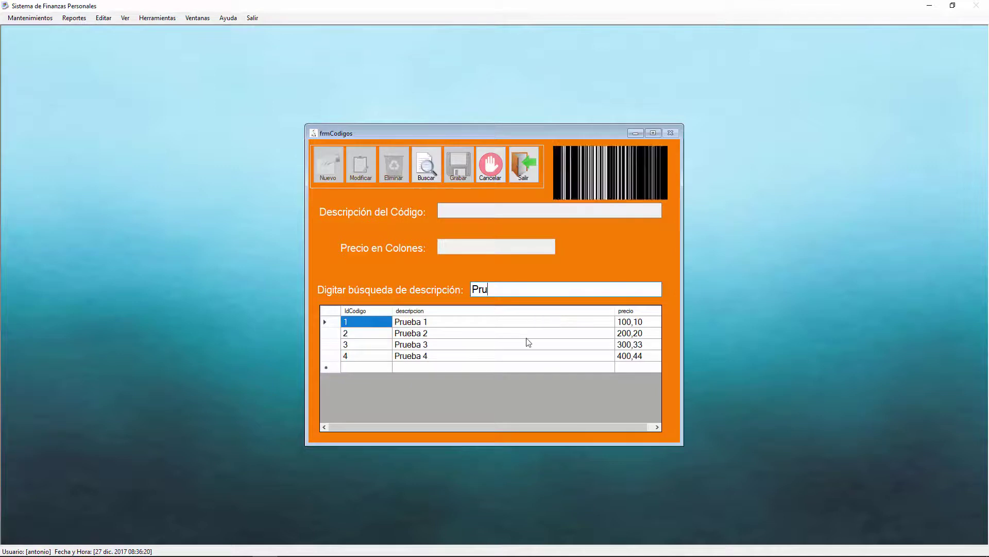
click(438, 358)
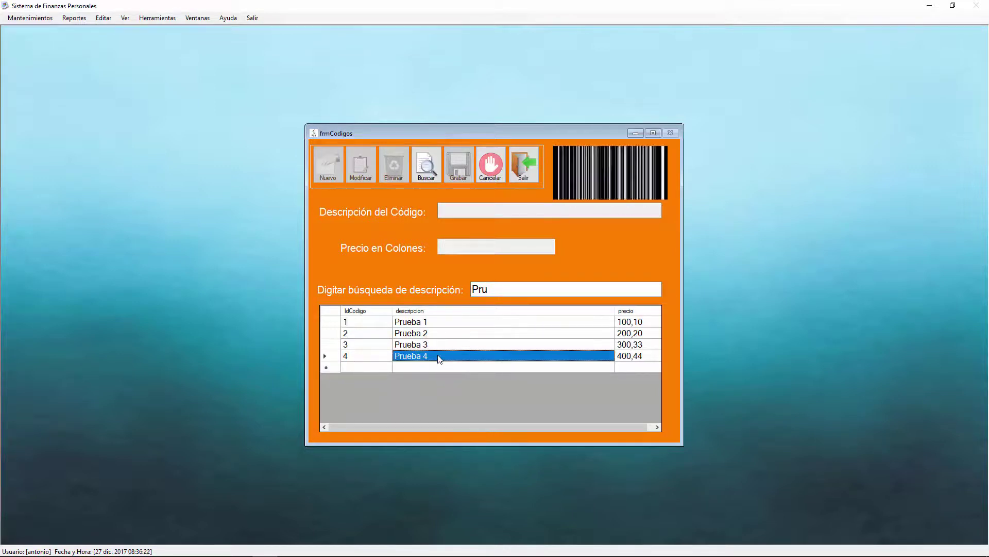
double_click(372, 359)
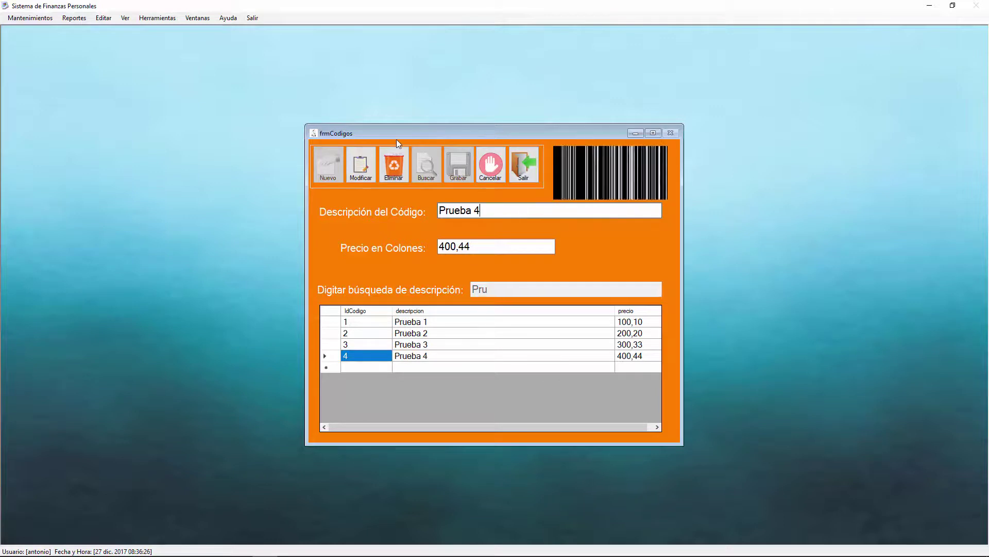
Change the loaded code's description to "Prueba 5" and save the modification
key(BackSpace)
text(5)
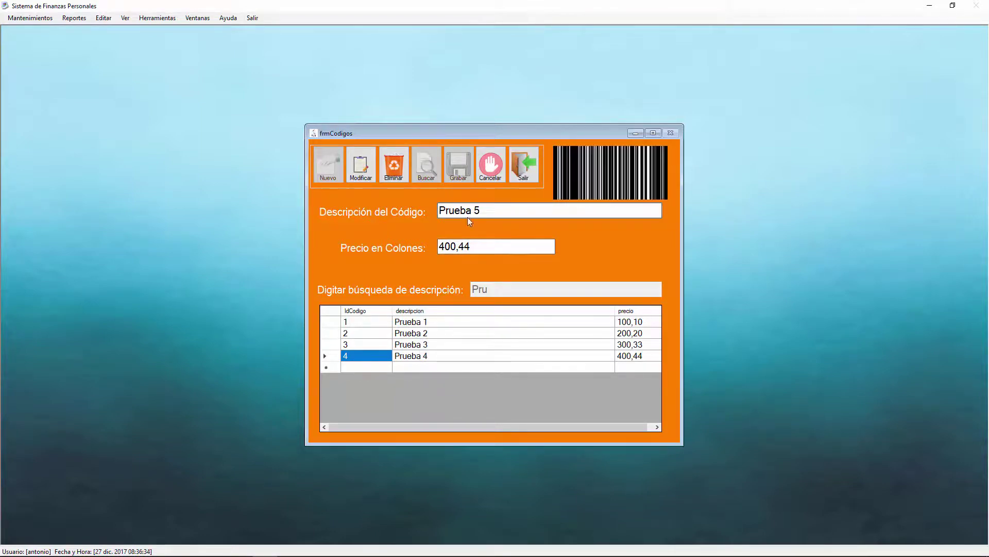
click(359, 172)
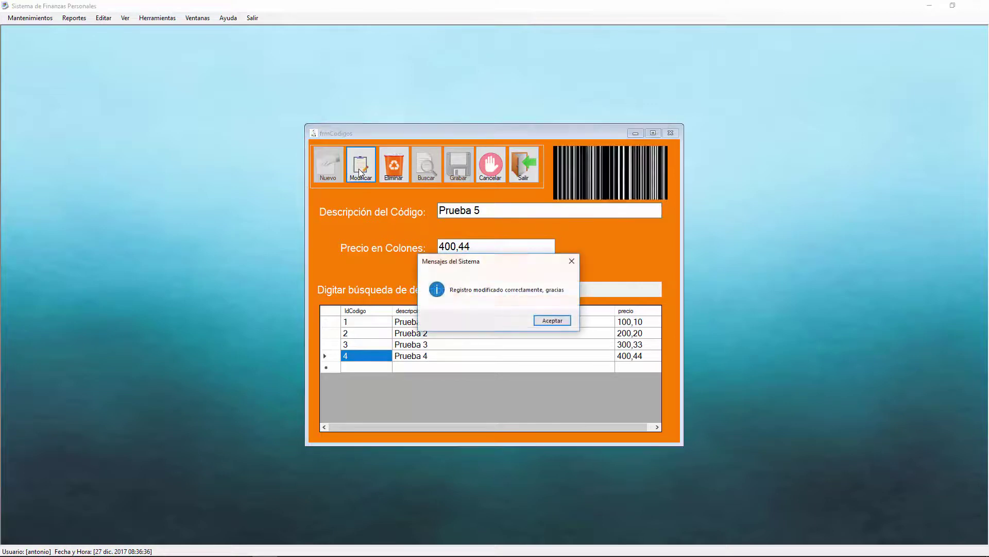
click(549, 325)
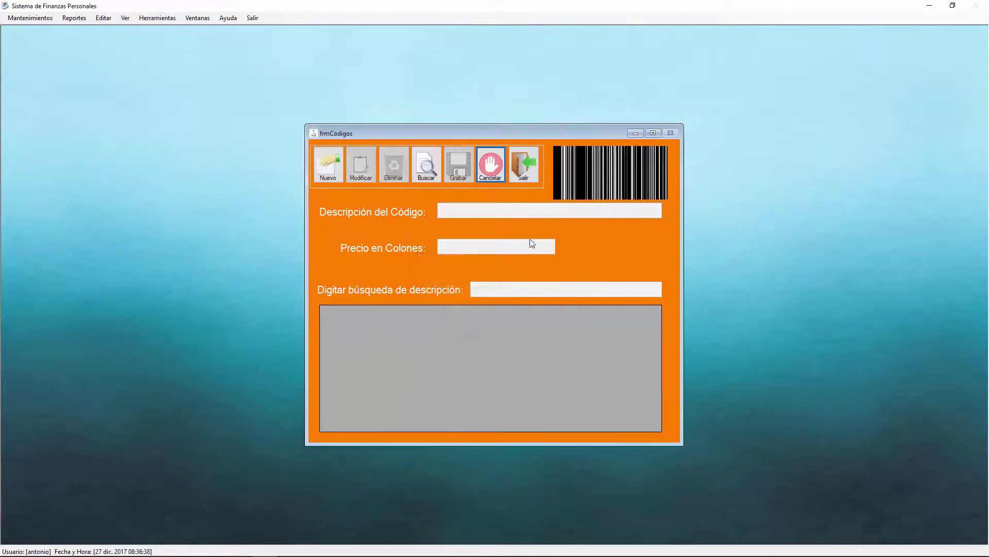
Search the codes for "pru" and load the "Prueba 5" record into the form
click(435, 168)
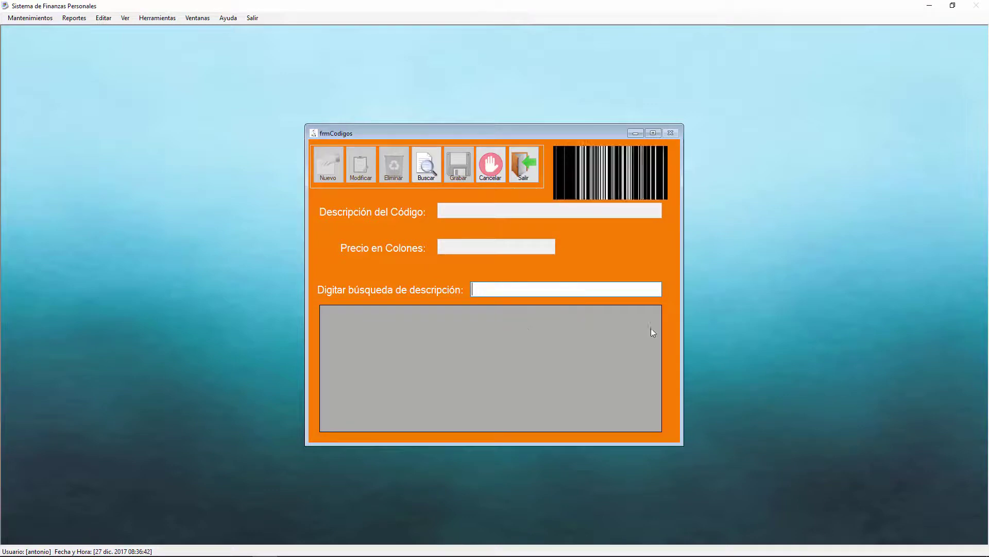
text(pru)
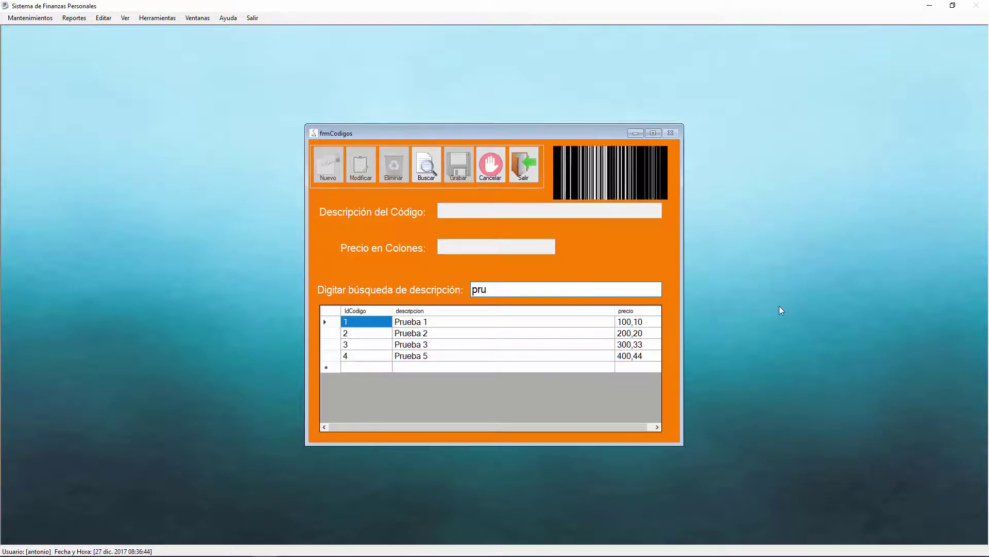
click(418, 359)
double_click(376, 361)
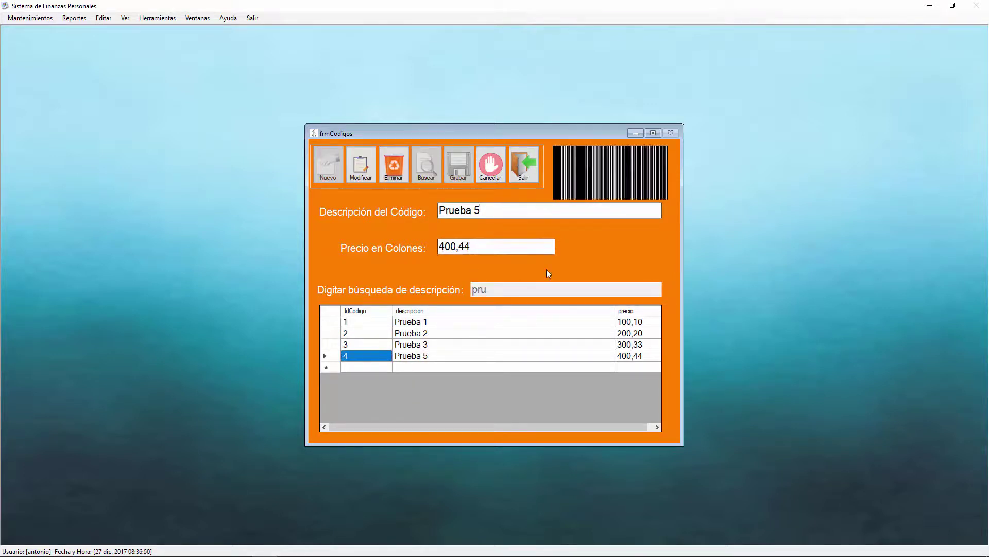
Try to modify the "Prueba 5" code with the duplicate description "Prueba 1", then cancel the edit
key(BackSpace)
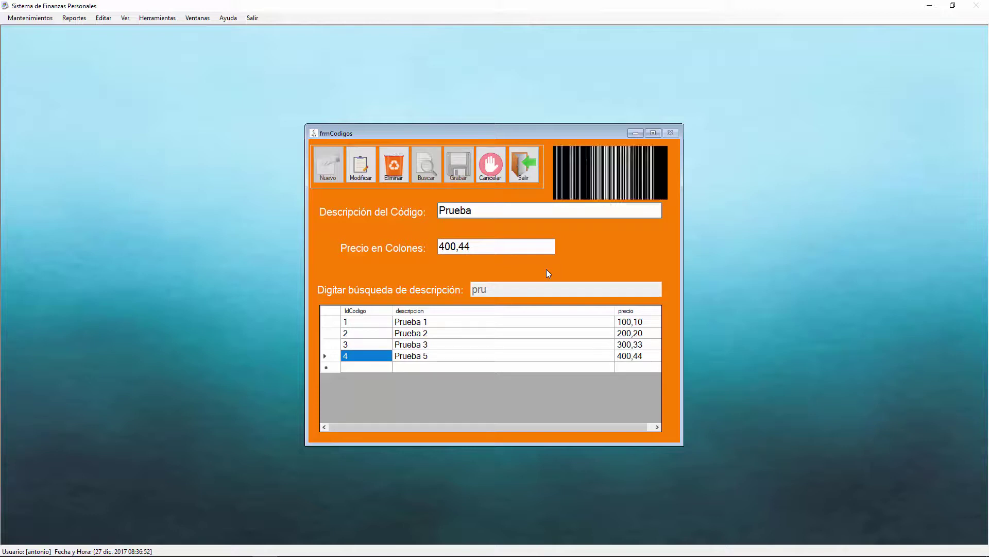
text(1)
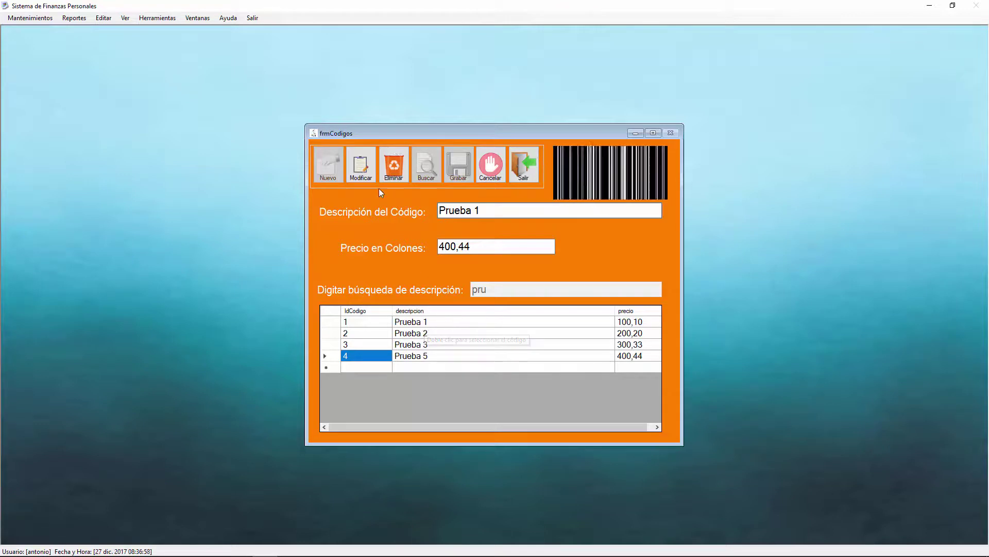
click(361, 165)
click(569, 321)
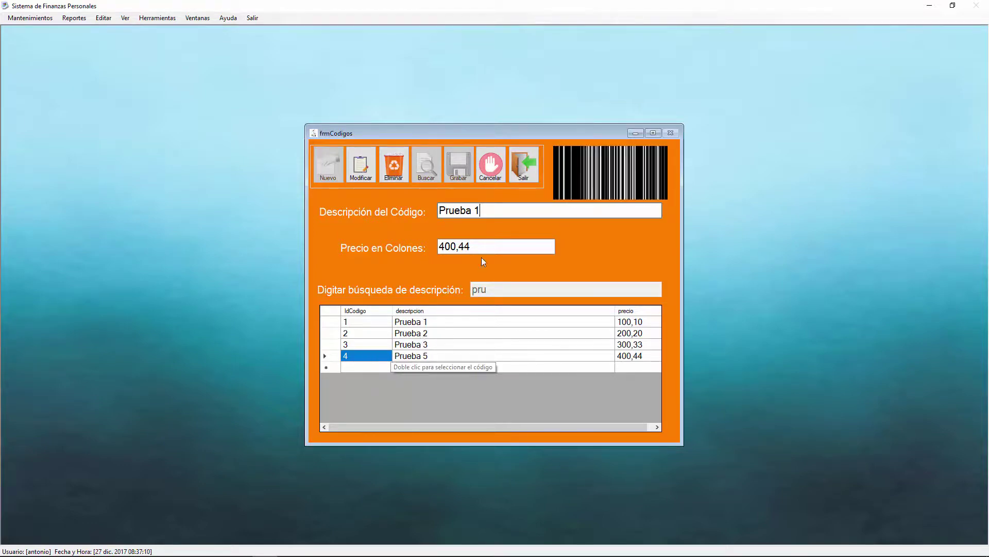
click(487, 166)
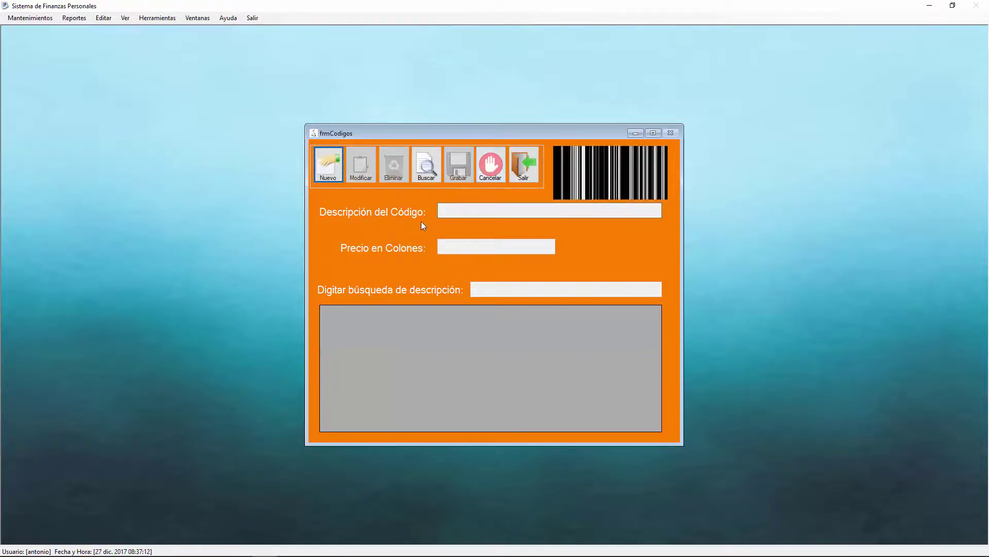
Search the codes for "prueba", replacing the mistaken search text "bus", and load the "Prueba 3" record into the form
click(426, 164)
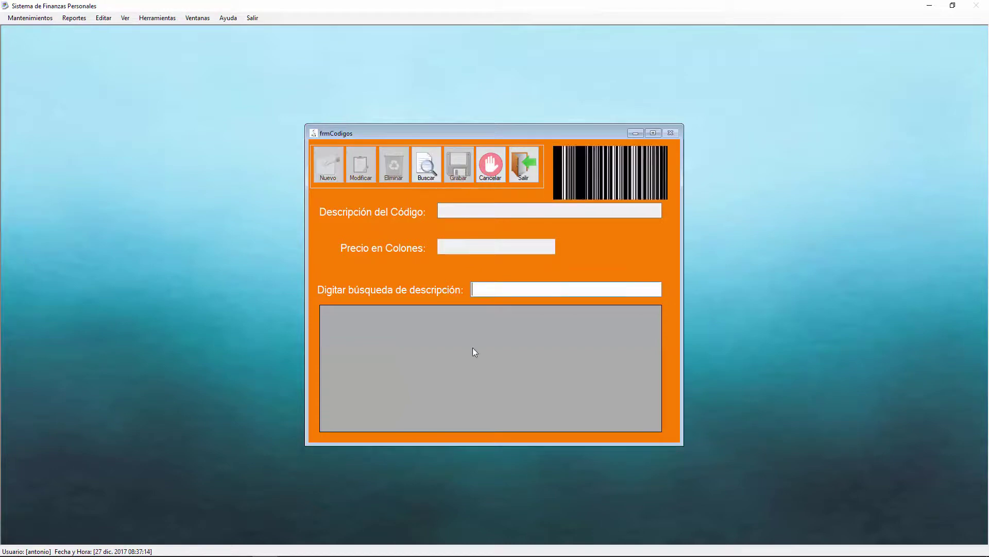
text(bus)
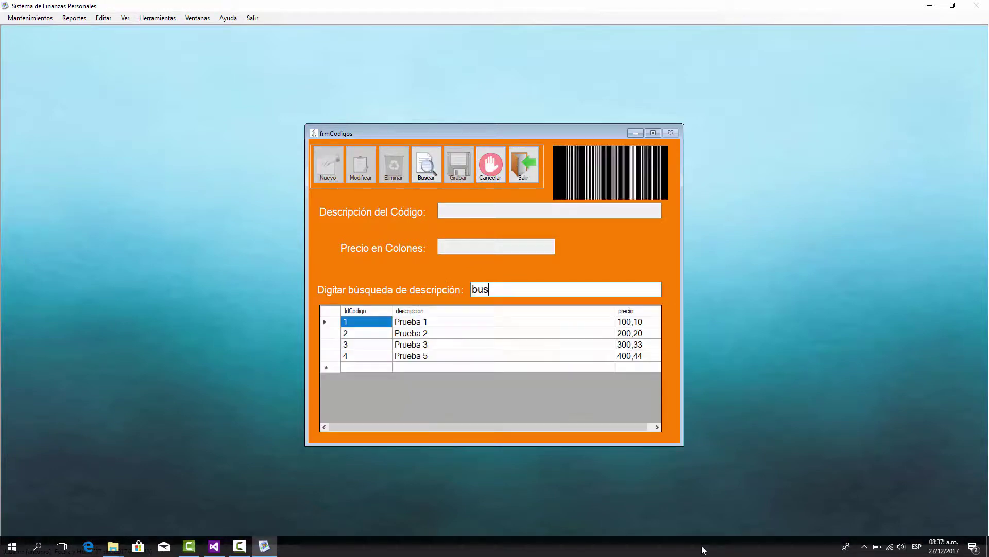
key(BackSpace)
key(BackSpace)
key(BackSpace)
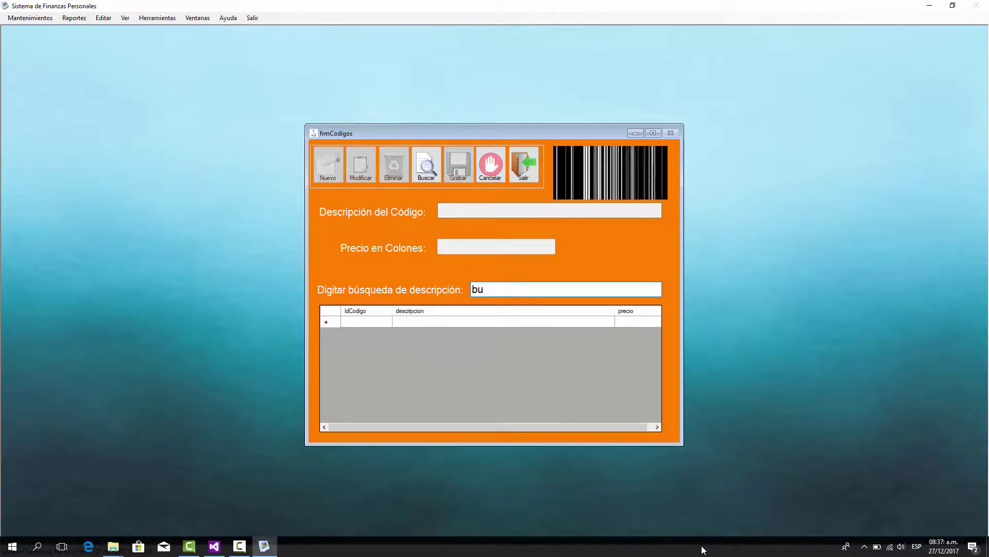
text(prueba)
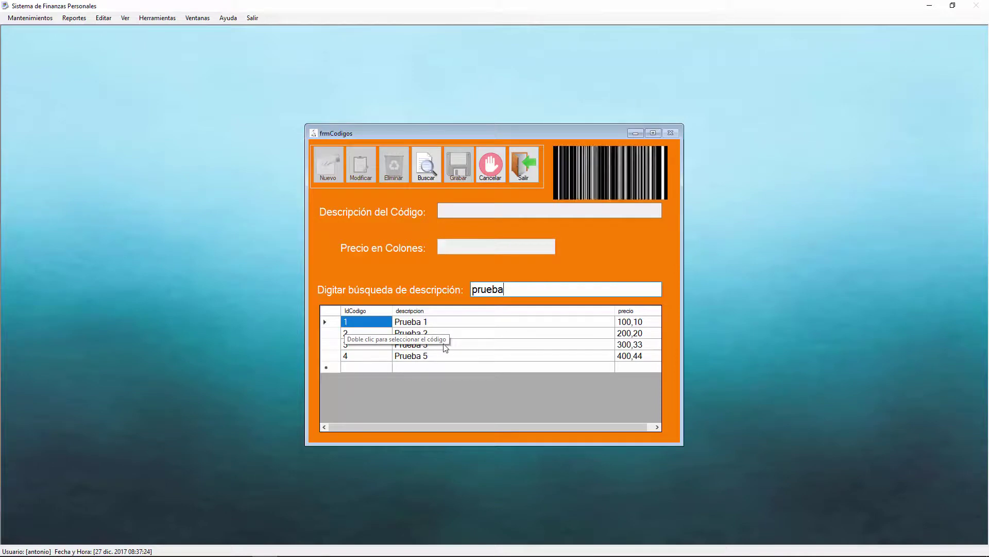
click(354, 346)
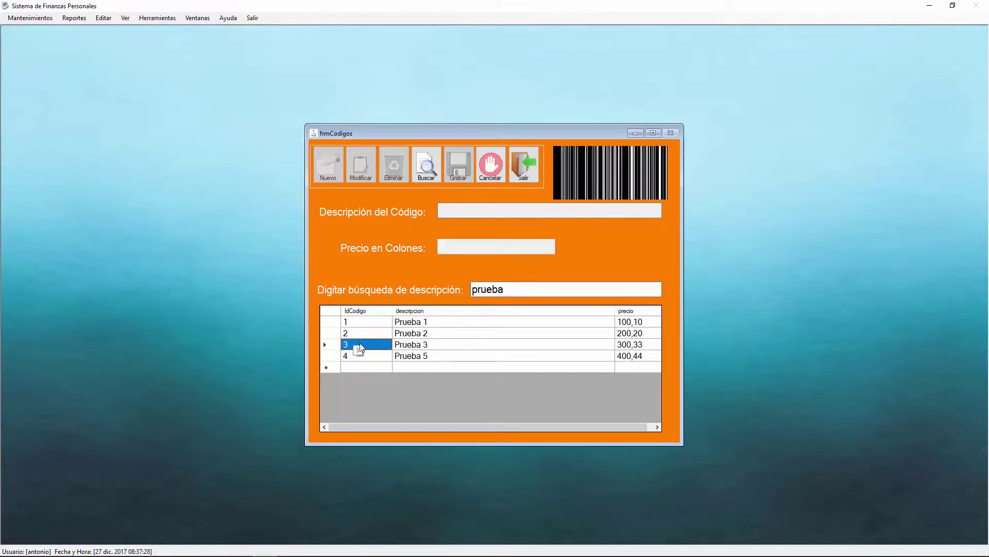
double_click(360, 348)
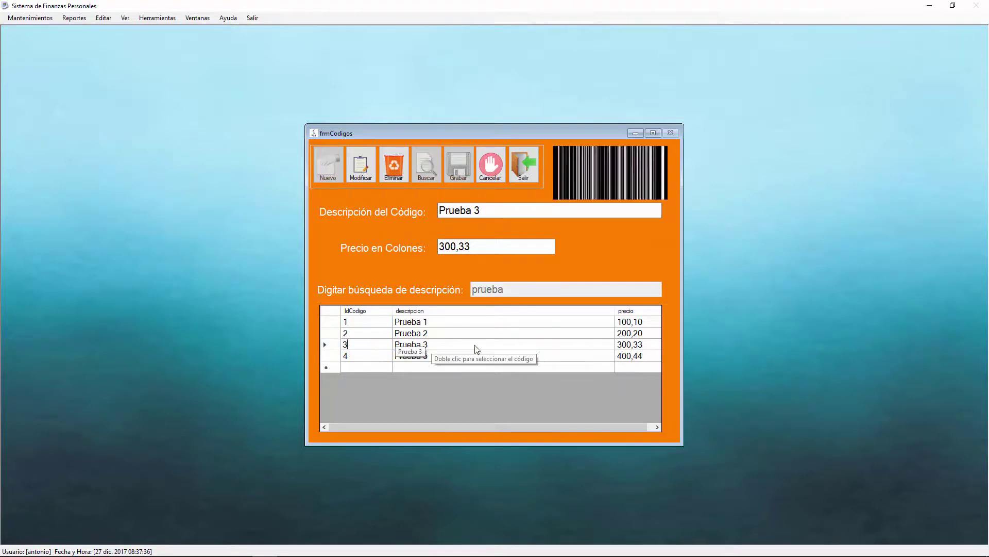
Request deletion of the loaded "Prueba 3" code and decline the confirmation
click(399, 169)
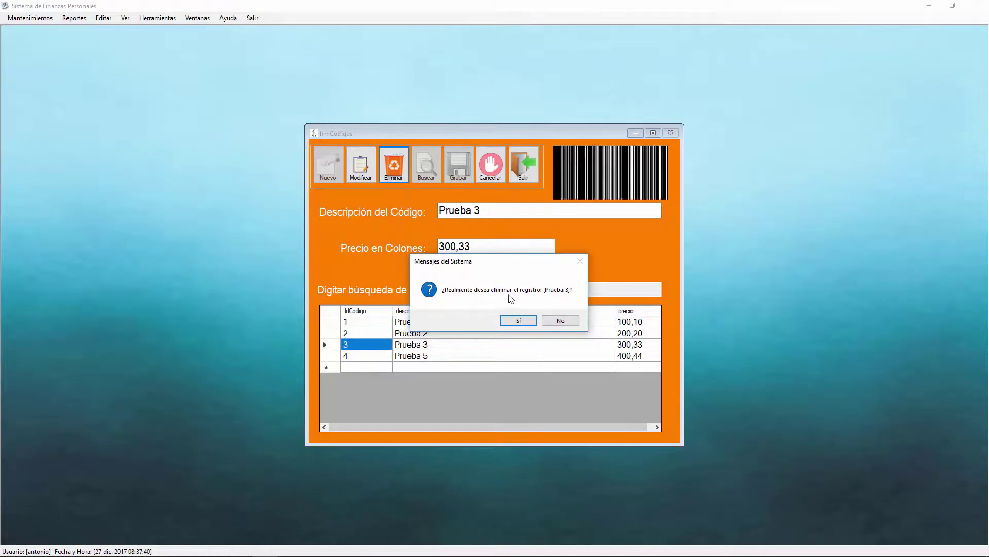
click(558, 322)
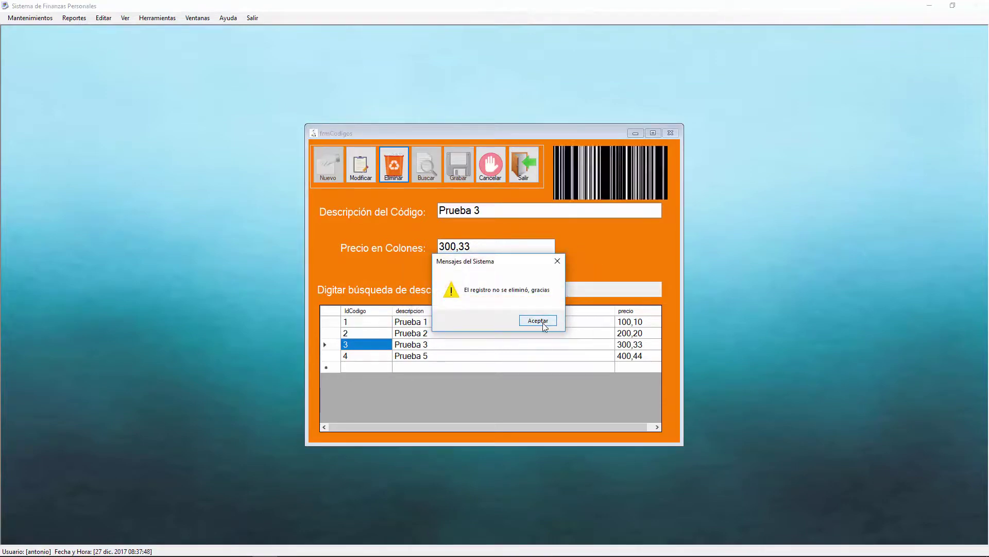
click(537, 321)
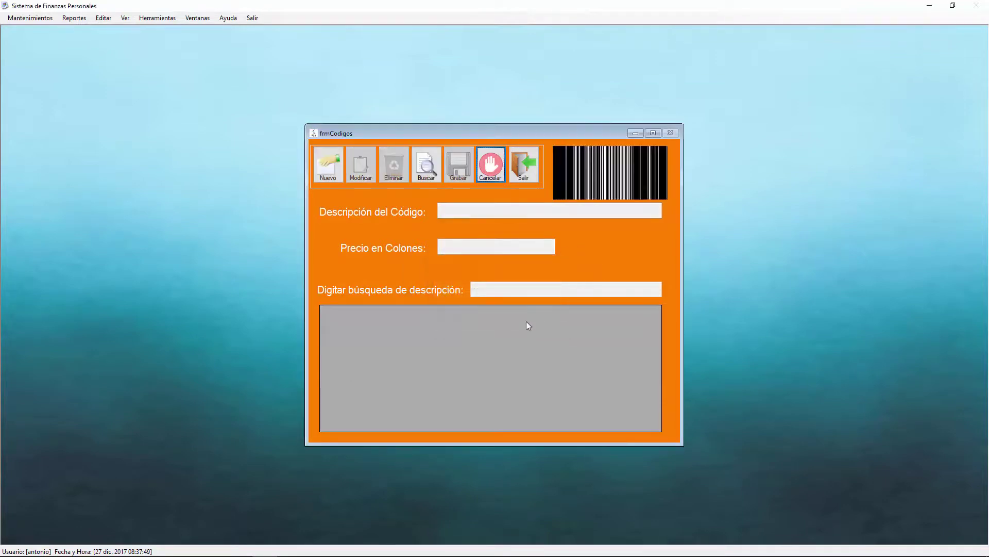
Search the codes for "prueba" to check the remaining records
click(418, 161)
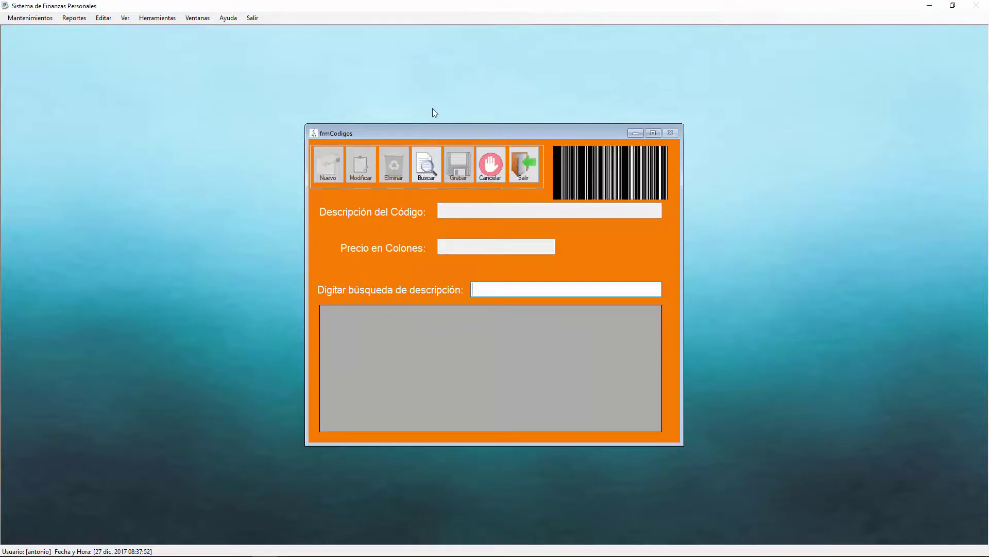
text(prueba)
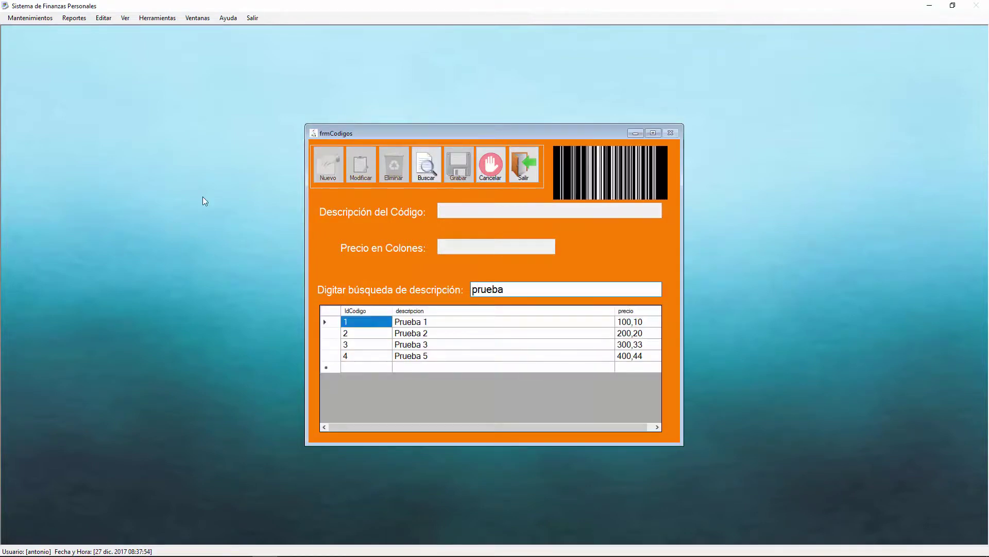
Load the "Prueba 3" record from the search results and delete it, accepting the confirmation
click(361, 348)
double_click(356, 344)
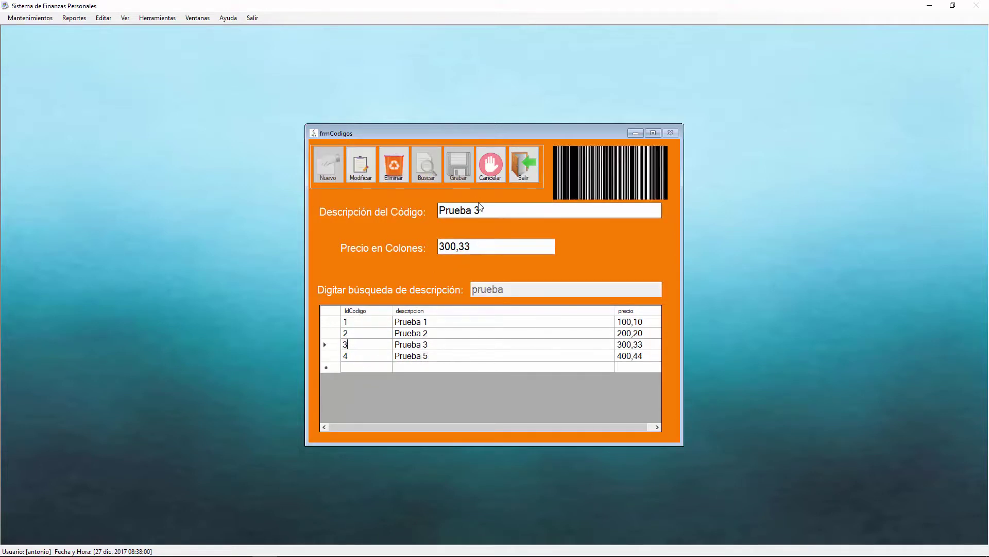
click(397, 164)
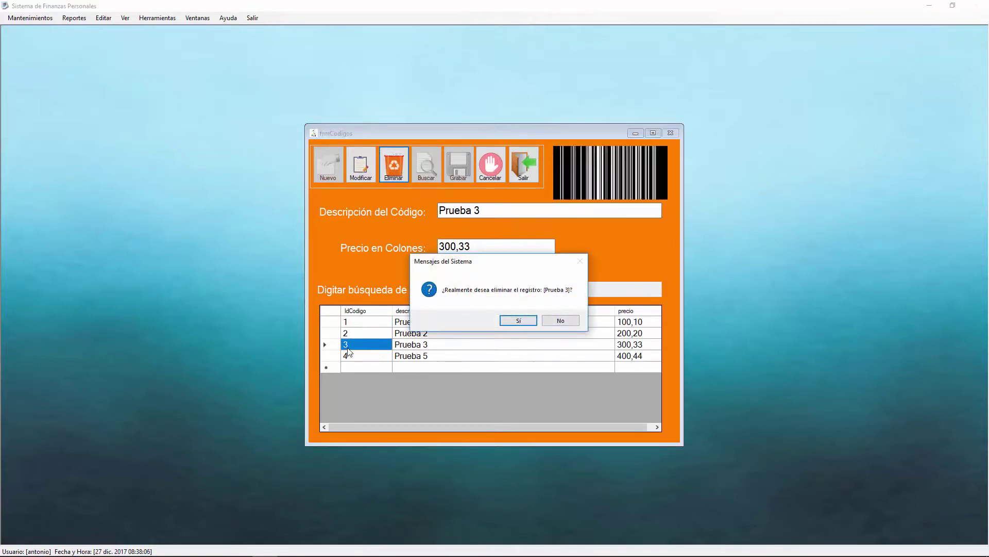
click(519, 320)
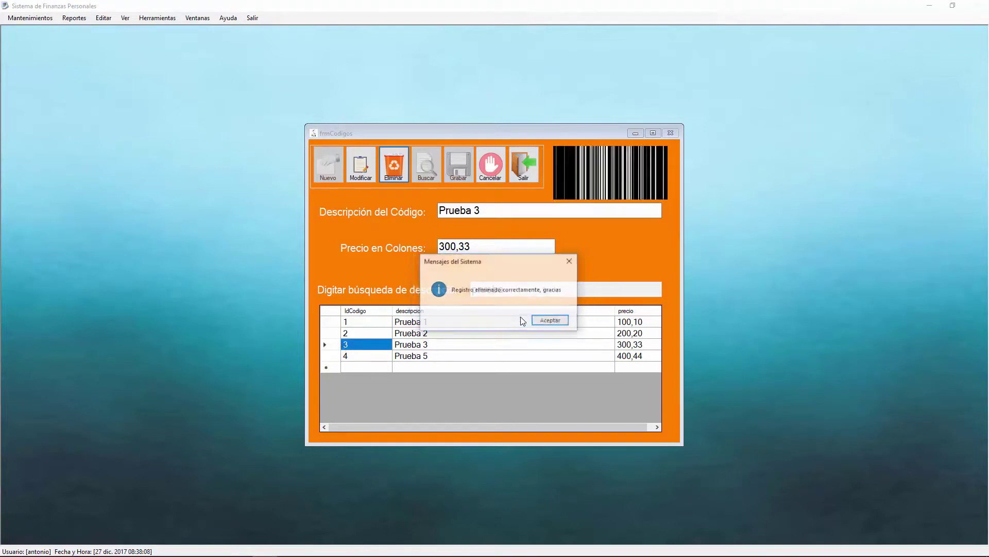
click(549, 319)
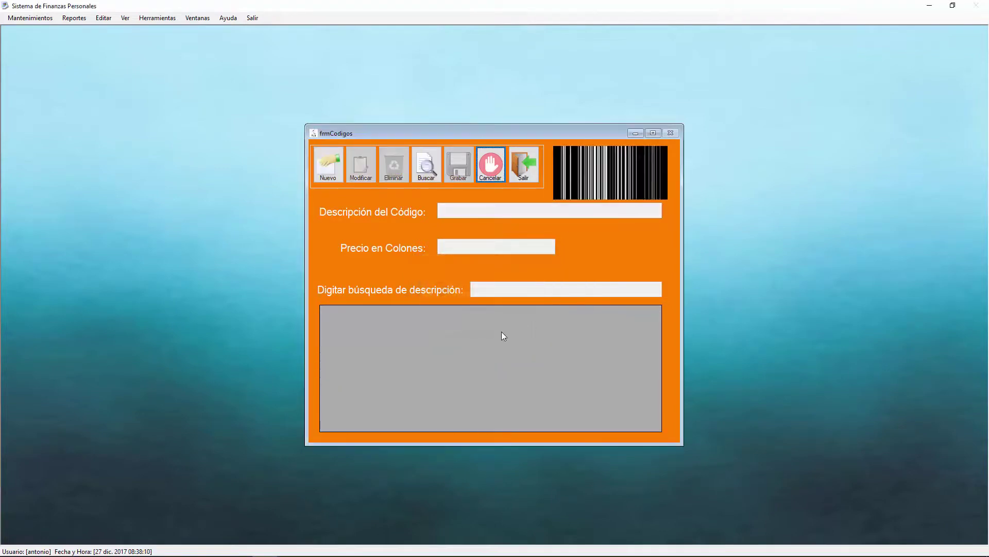
Search the codes for "Prueba 3", then shorten the search text to "Prueba" to check the remaining records
click(431, 170)
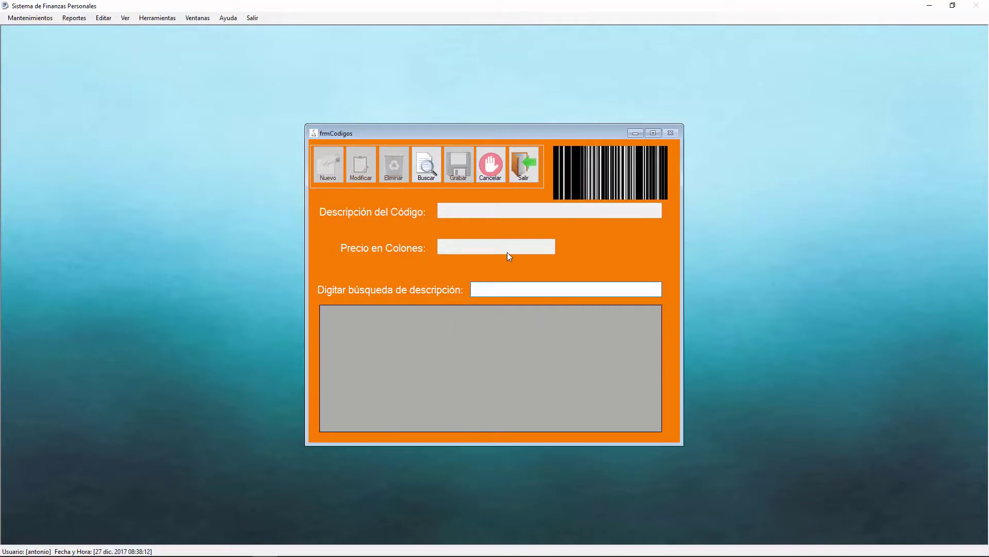
text(Prueba 3)
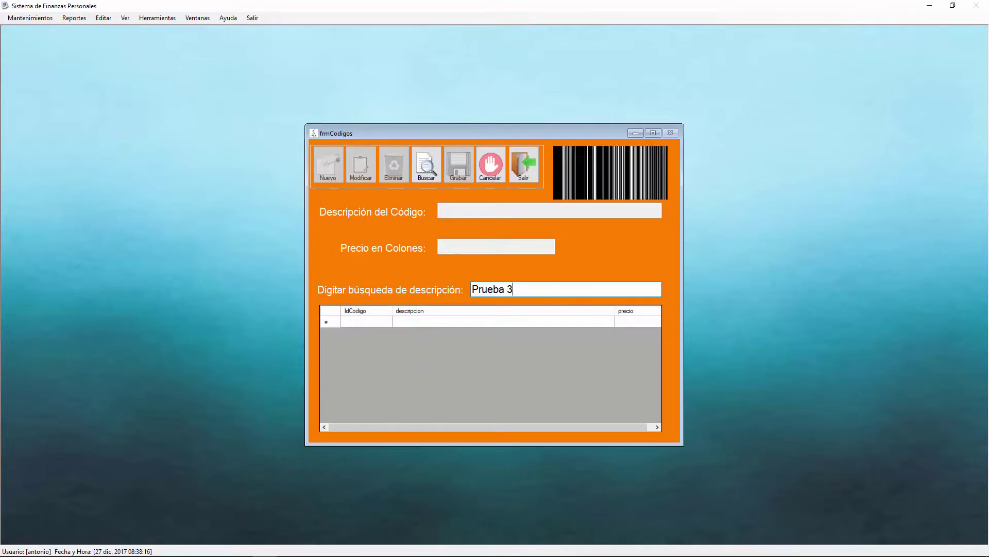
key(BackSpace)
key(BackSpace)
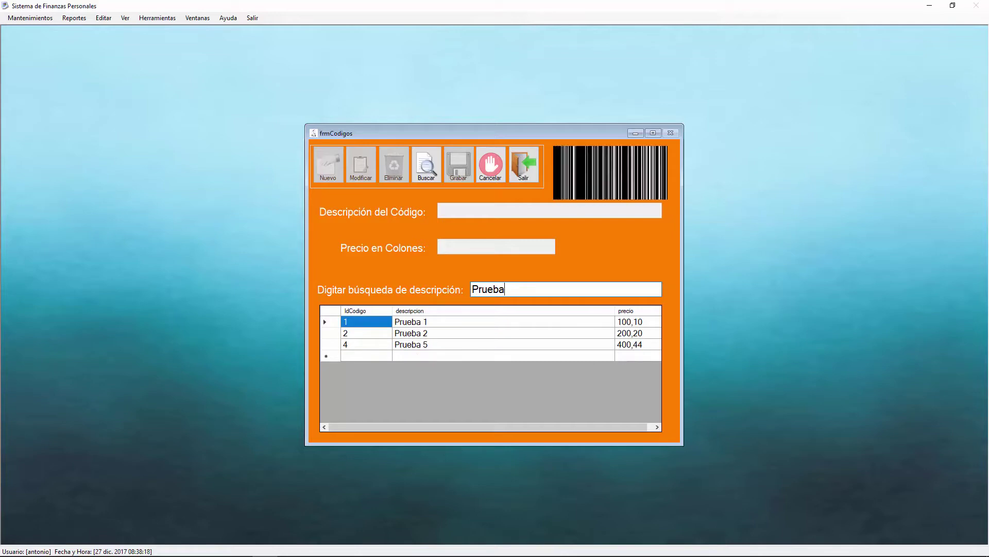